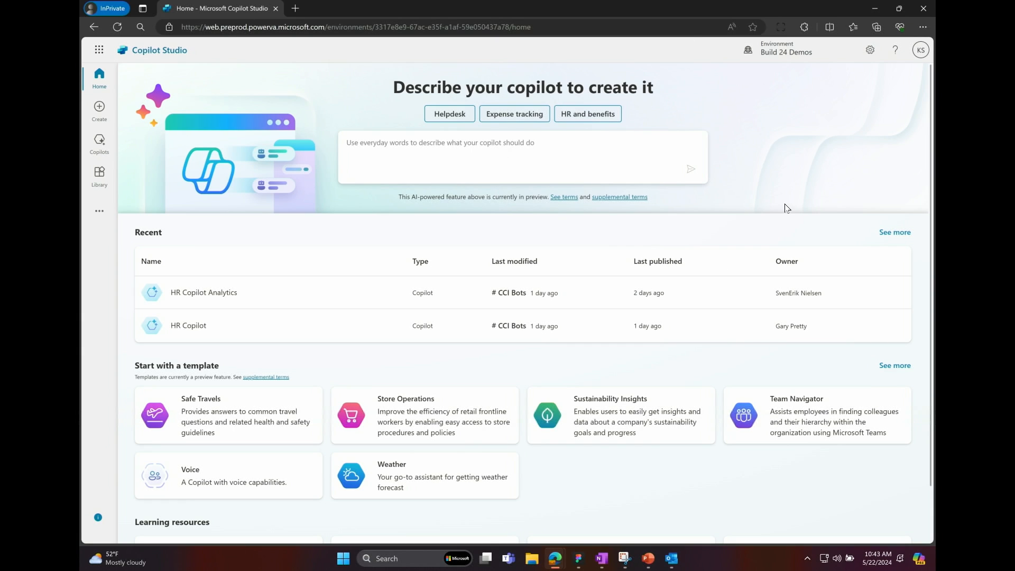
# Begin the new copilot's description with "I want a copilot named Redi. It is an assistant for Virgin money credit card customers".
pyautogui.click(382, 137)
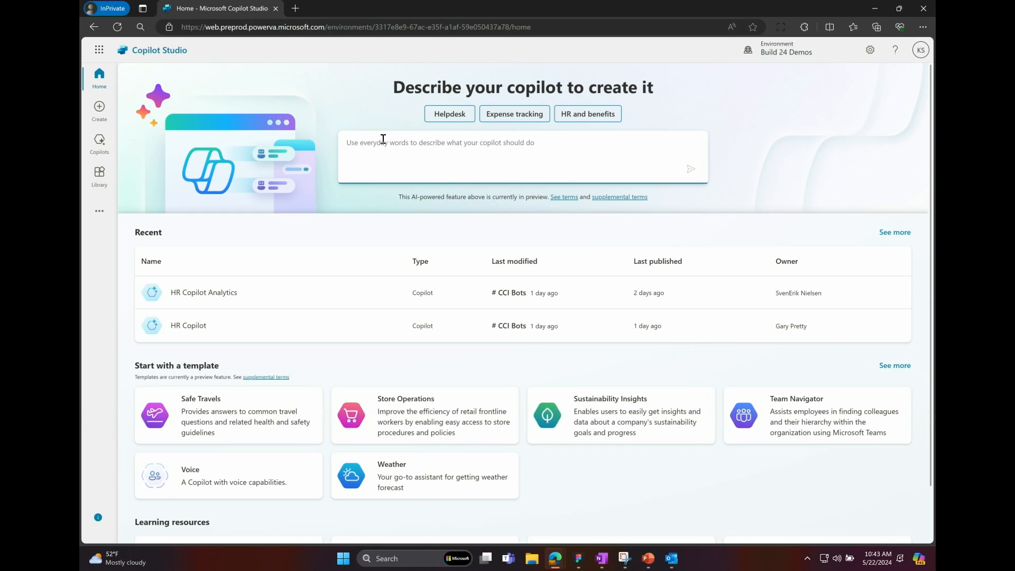
pyautogui.write('I want a copilot named Redi. It is an assistant for Virgin money credit card customers')
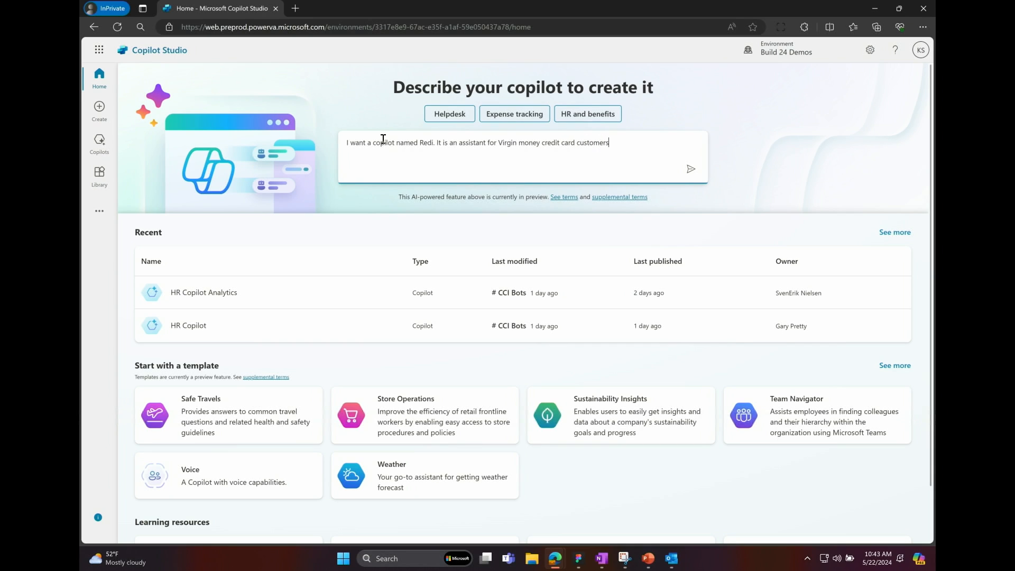
pyautogui.write(', ')
pyautogui.write('helping to ')
pyautogui.write('answer q')
pyautogui.write('ommon')
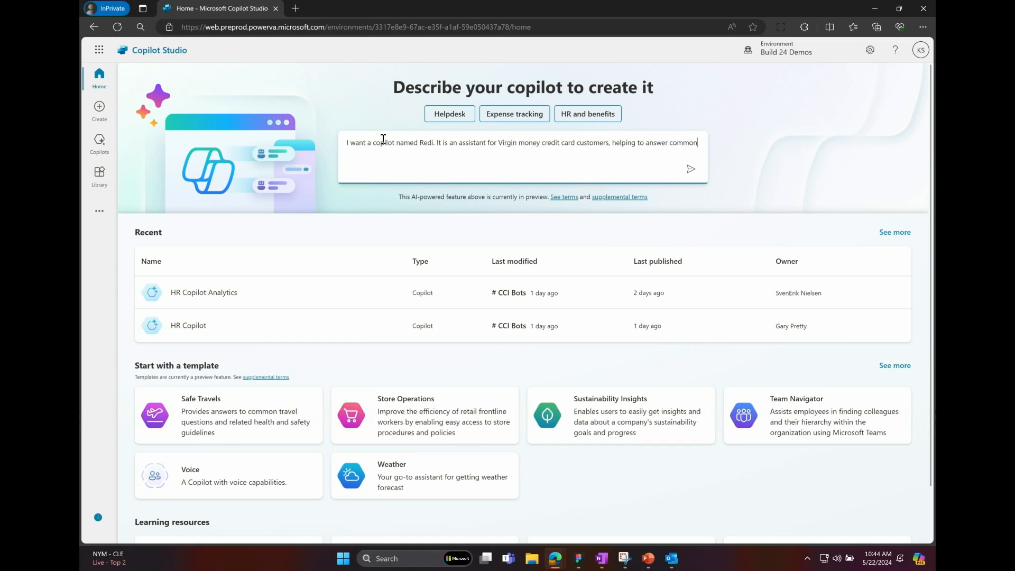
pyautogui.write(' question and help with common tasks, like changing')
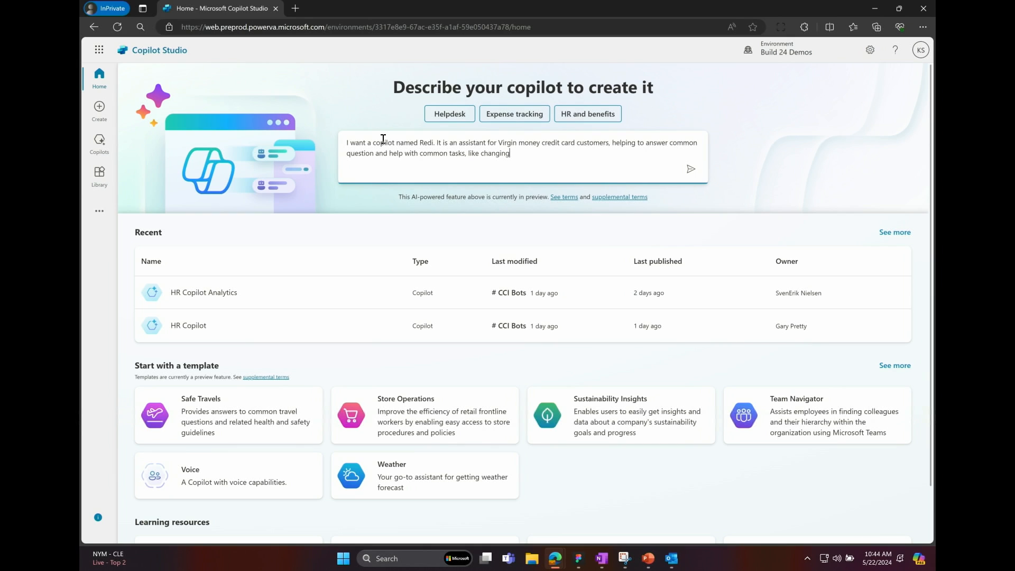
pyautogui.write(' address or checkin on the latest ')
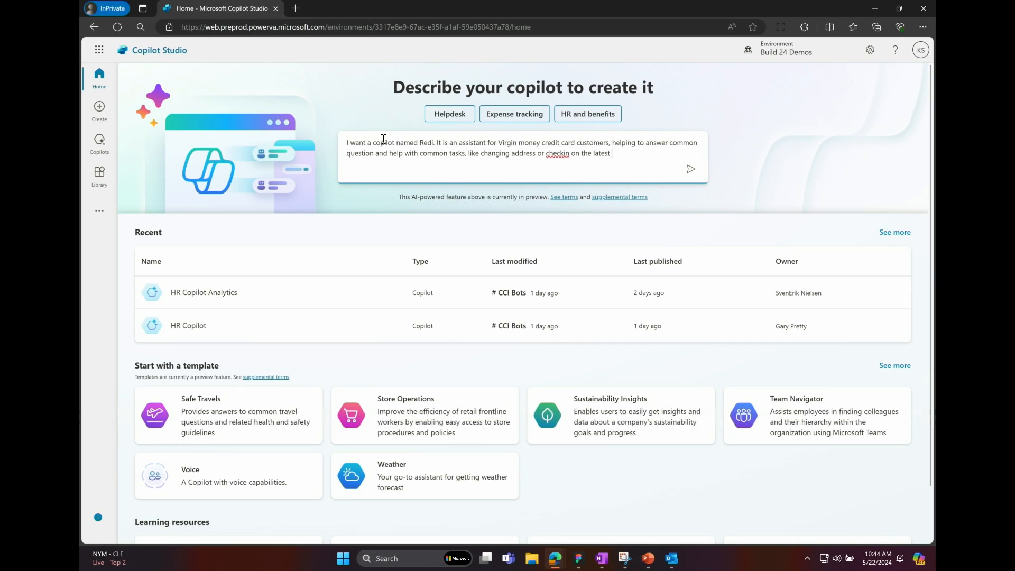
pyautogui.write('transactions')
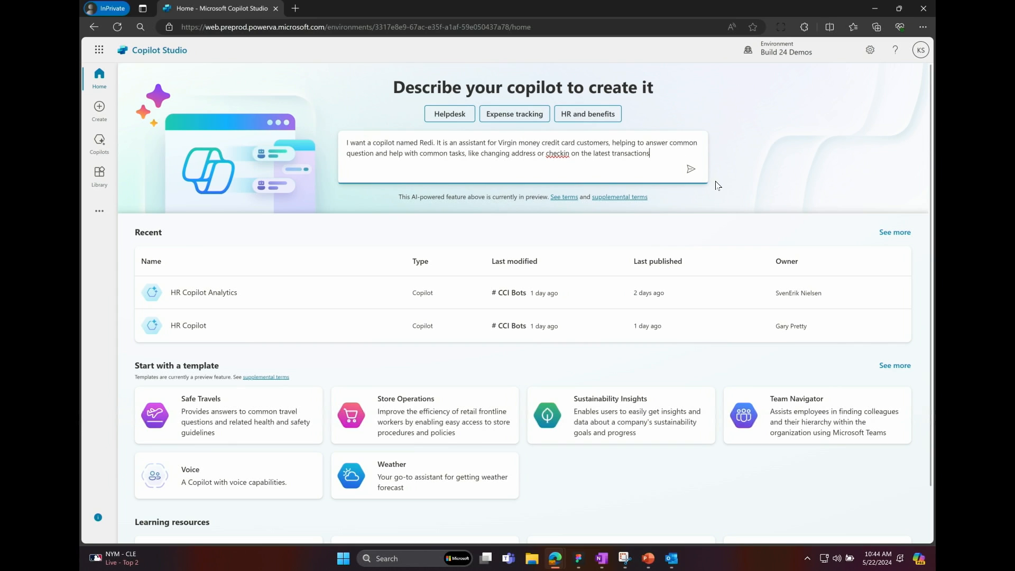
# Extend the description with ", helping to answer common question and help with common tasks, like changing address or checkin on the latest transactions" and submit it.
pyautogui.click(691, 169)
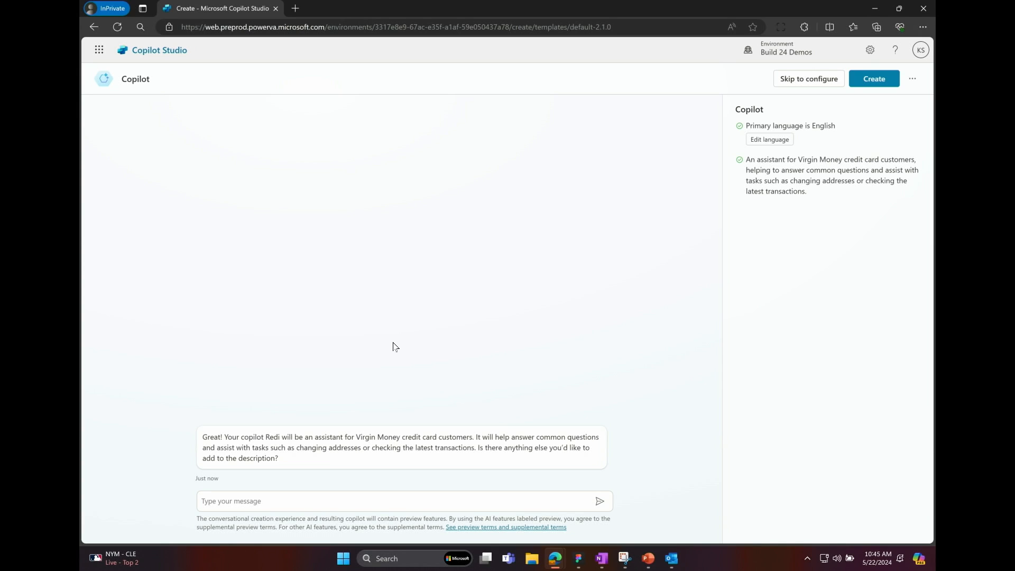
# Answer "nope" to the question about adding anything else to the copilot's description.
pyautogui.click(276, 499)
pyautogui.write('nope')
pyautogui.press('Return')
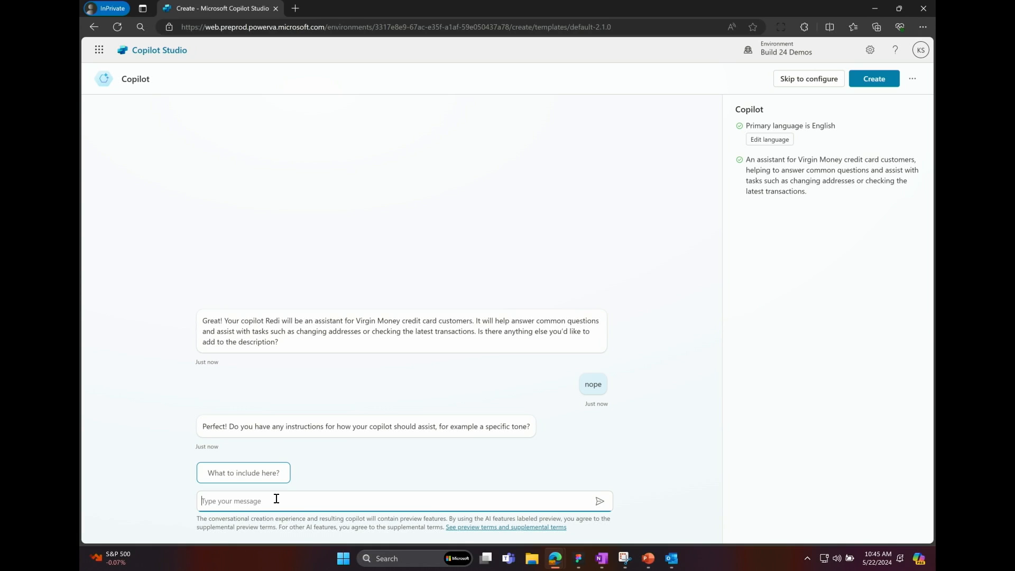
# Reply to the question about instructions with "playful tone, joyful, customer focused, but definitely professional".
pyautogui.write('playful tone, joyful, customer focused, but definitely ')
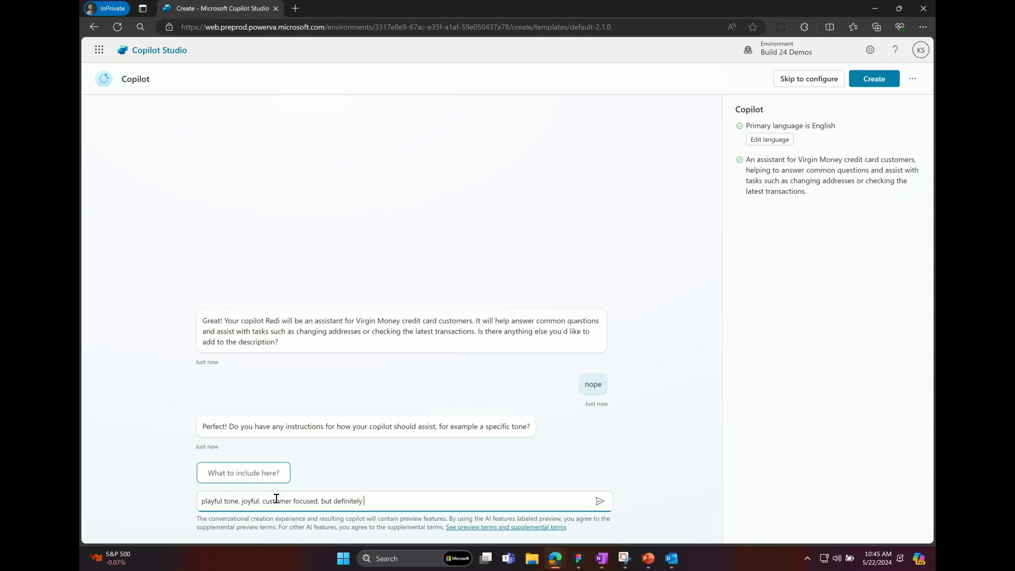
pyautogui.write('professio')
pyautogui.write('na')
pyautogui.write('l')
pyautogui.press('Return')
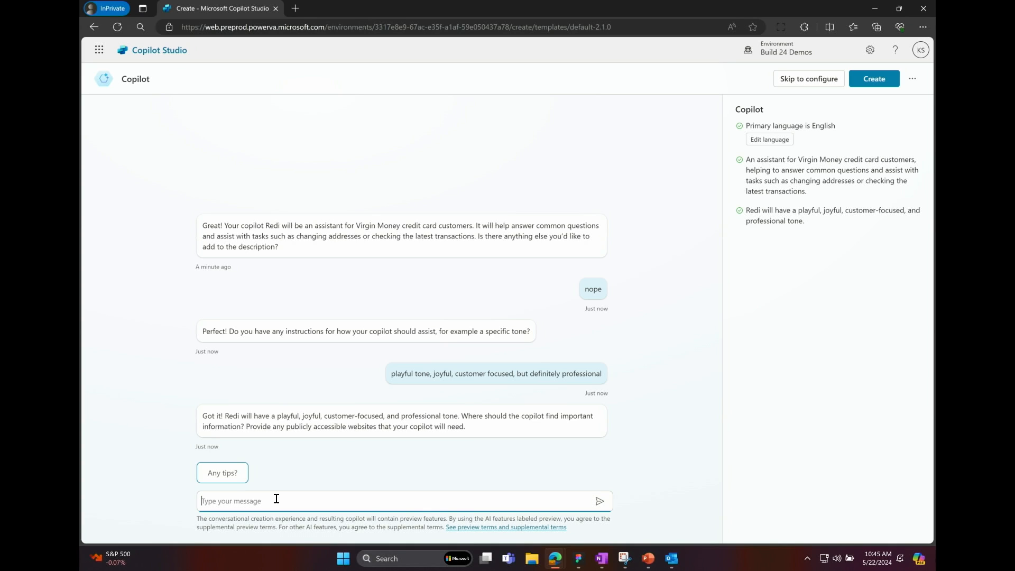
# Try to supply the knowledge websites as "uk.virginmoney.com and gethelp.virginmoney.com".
pyautogui.write('uk.virginmoney.com and gethelp.virginmoney.com')
pyautogui.press('Return')
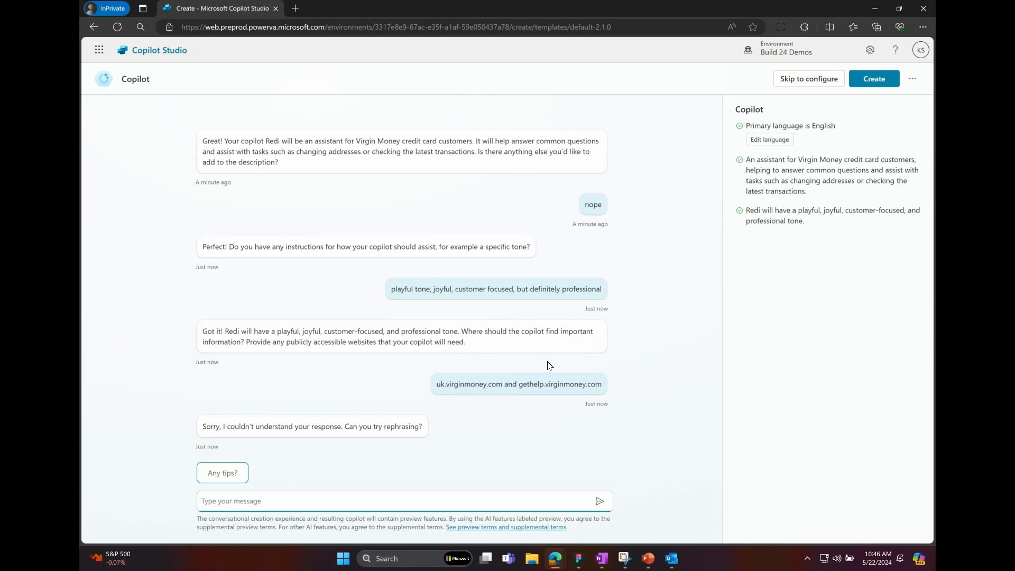
pyautogui.moveTo(503, 384); pyautogui.dragTo(435, 387)
pyautogui.hotkey('ctrl', 'c')
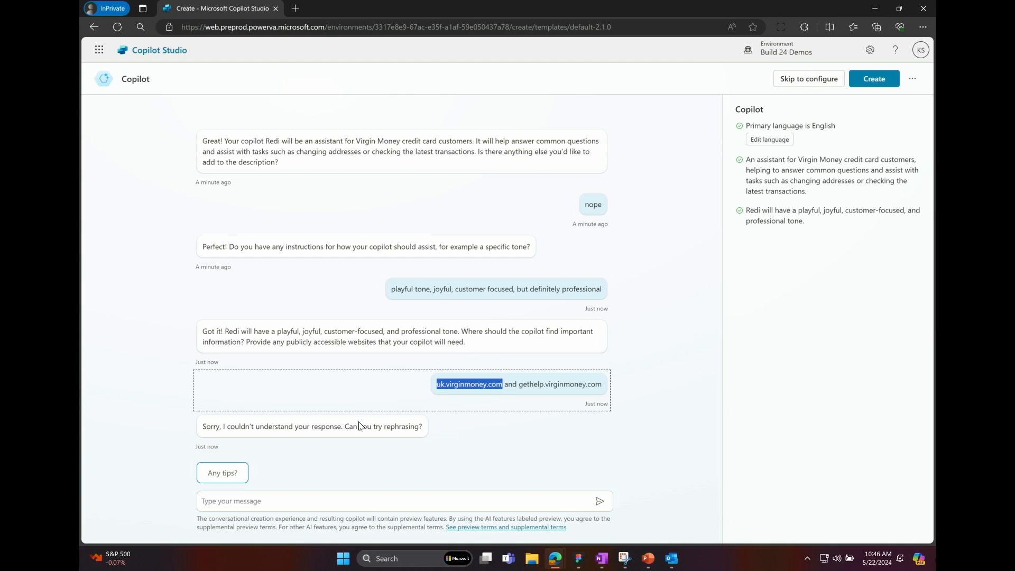
pyautogui.click(269, 501)
pyautogui.write('htt')
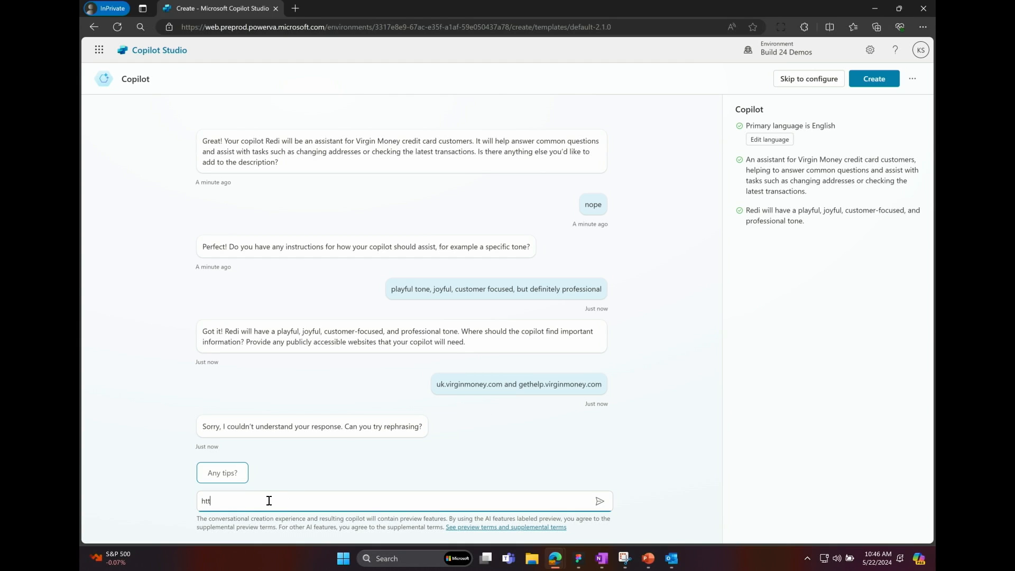
pyautogui.write('p://')
pyautogui.hotkey('ctrl', 'v')
pyautogui.write('and http://')
pyautogui.click(585, 387)
pyautogui.moveTo(603, 385); pyautogui.dragTo(519, 388)
pyautogui.write('gethelp.virginmoney.com')
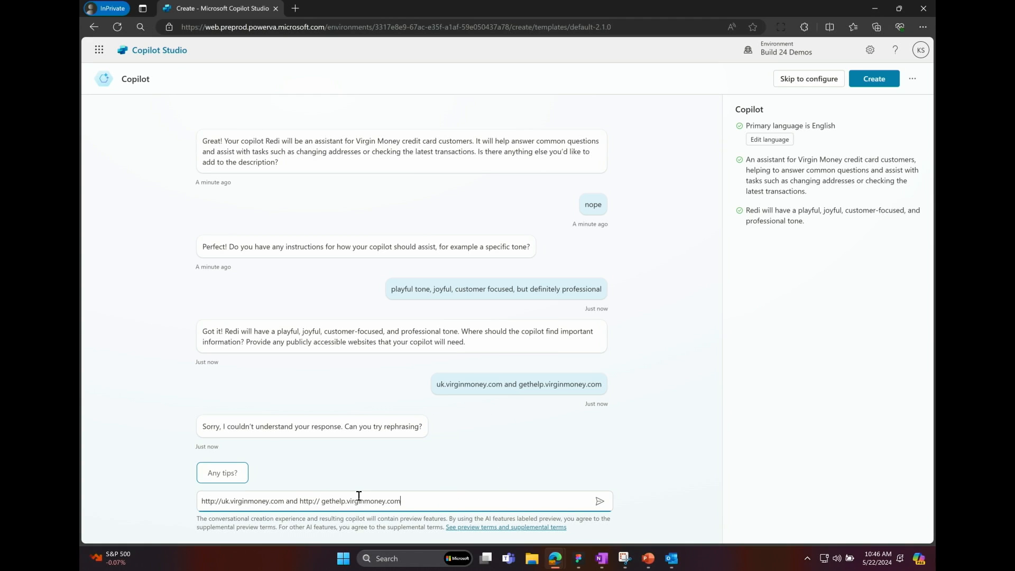
pyautogui.click(323, 502)
pyautogui.press('BackSpace')
pyautogui.press('Return')
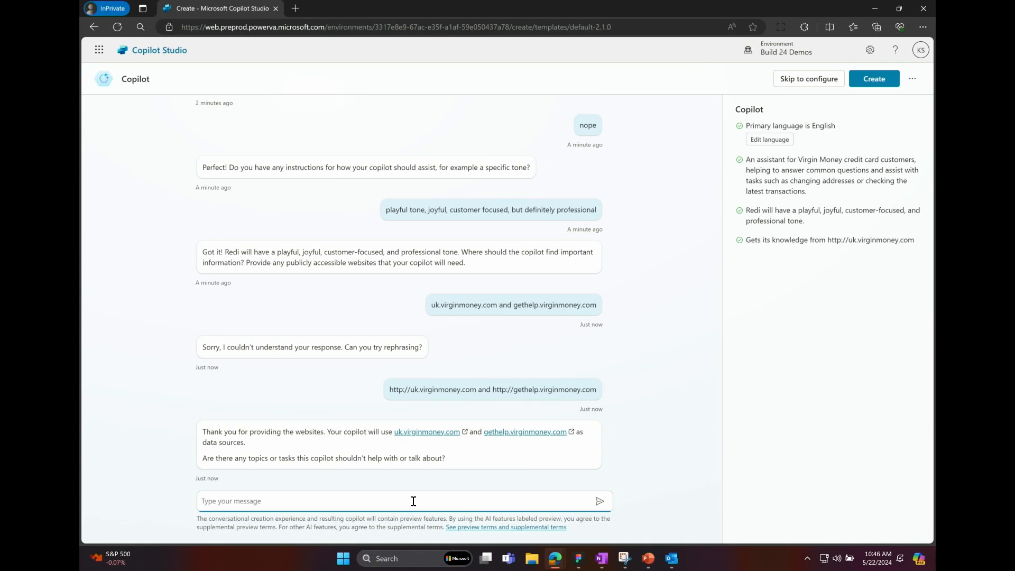
# Answer the off-limits topics question with "don't want to discuss other brands or finance organizations, Do not what to give financial advice".
pyautogui.write("don't want to discuss other brands or fin")
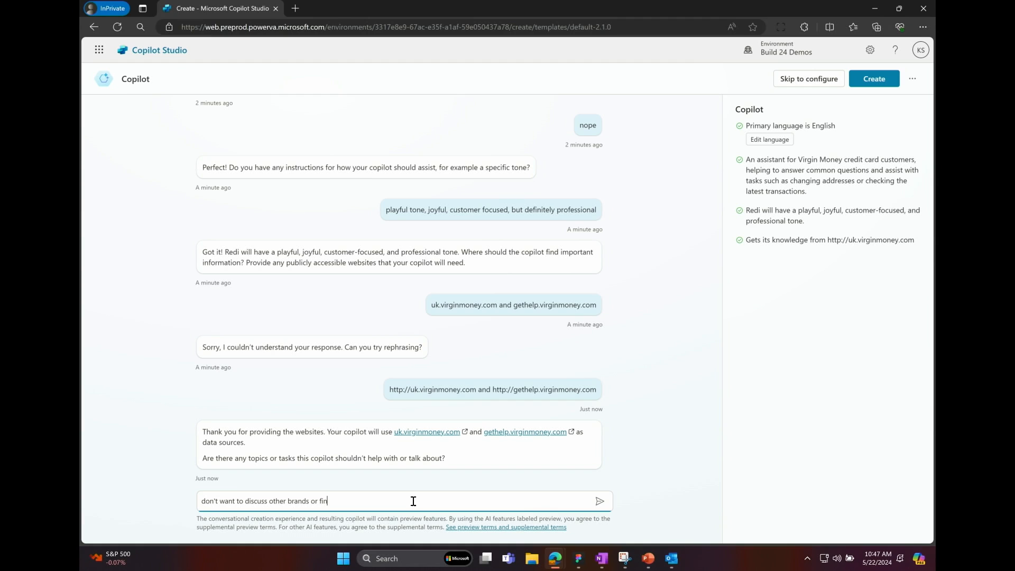
pyautogui.write('ance organiz')
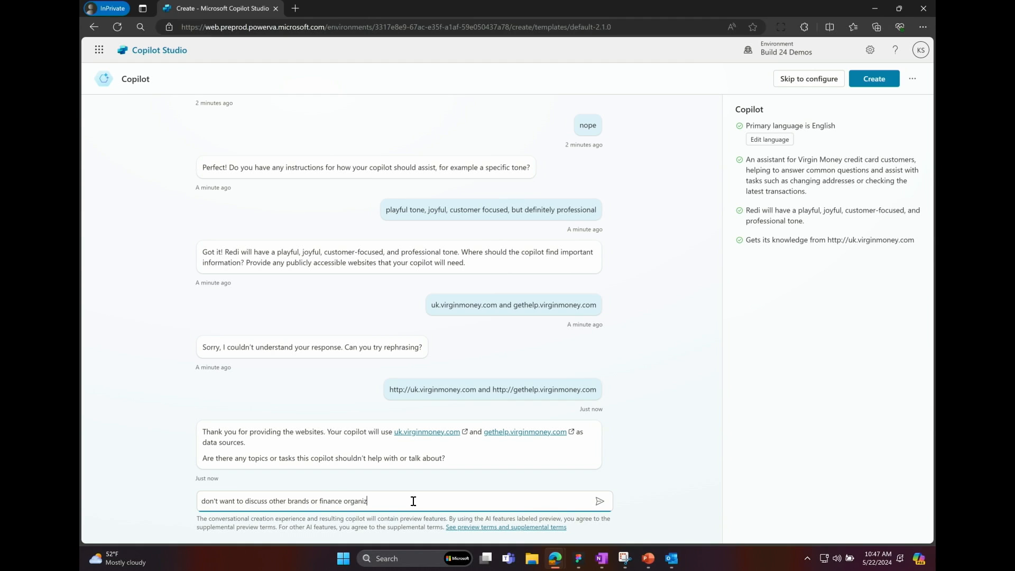
pyautogui.write('ations, Do not what to give')
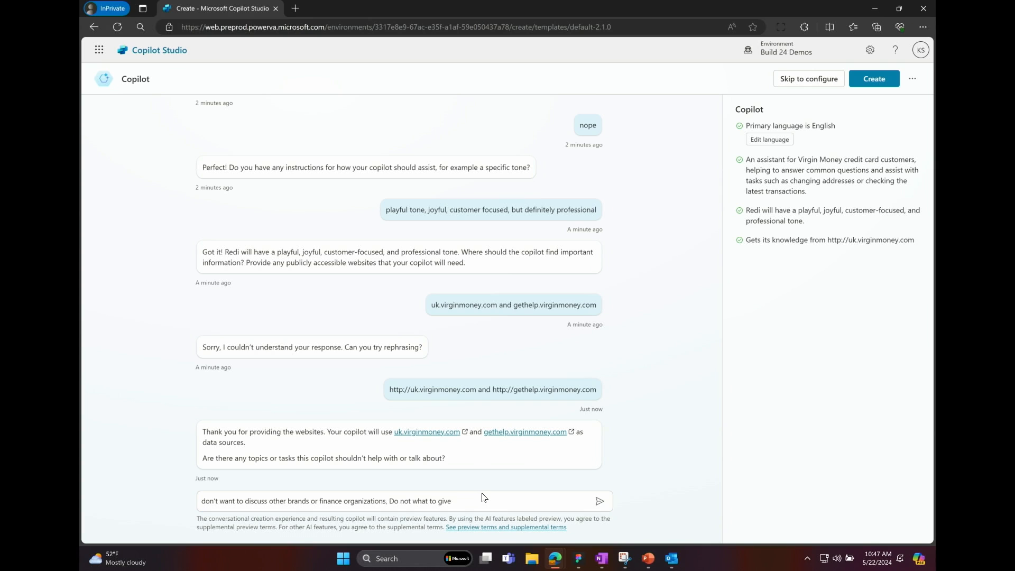
pyautogui.click(461, 500)
pyautogui.write('financial advice t')
pyautogui.press('Return')
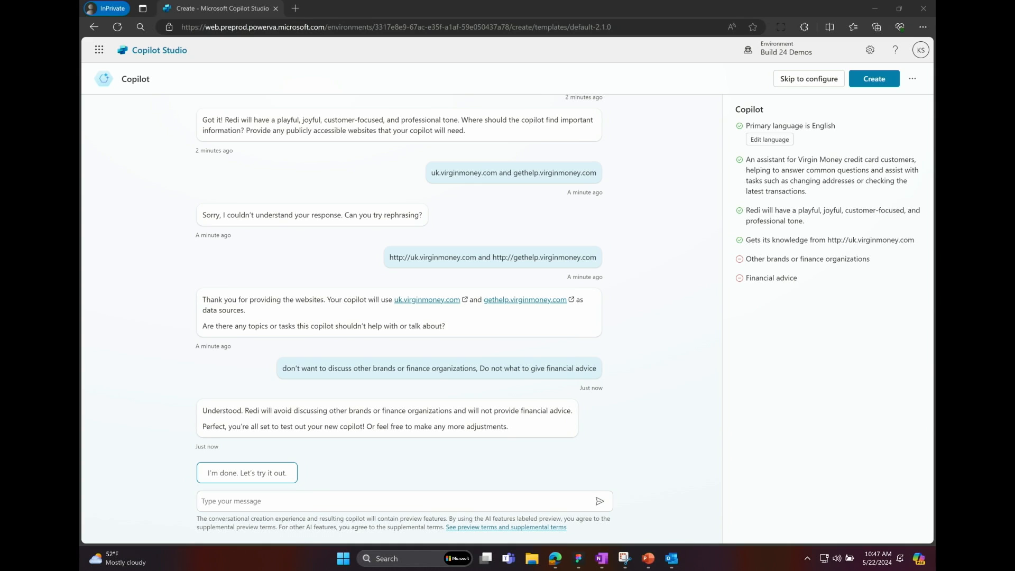
pyautogui.click(809, 565)
pyautogui.click(747, 341)
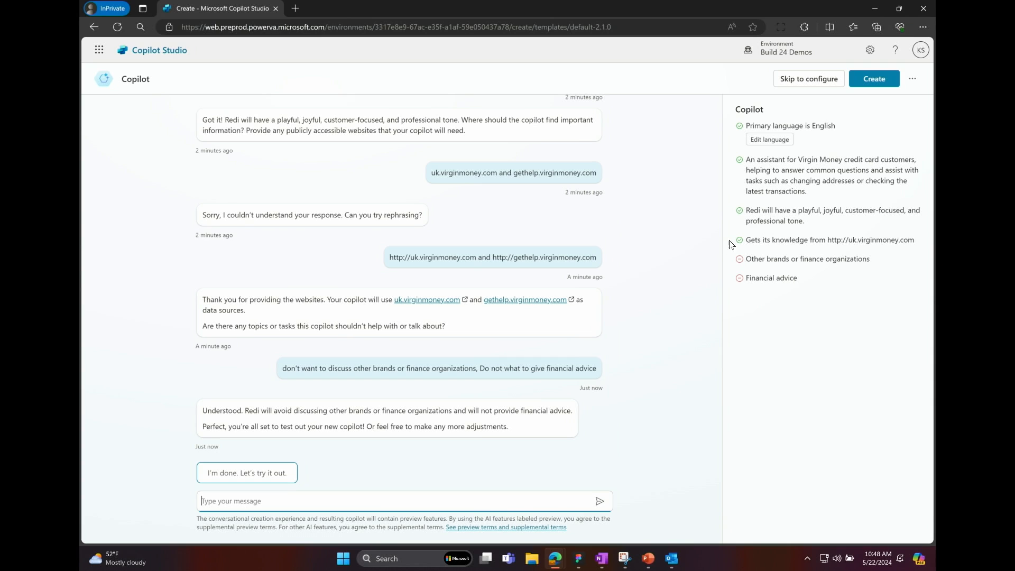
# Finish the guided setup conversation and create the copilot.
pyautogui.click(240, 474)
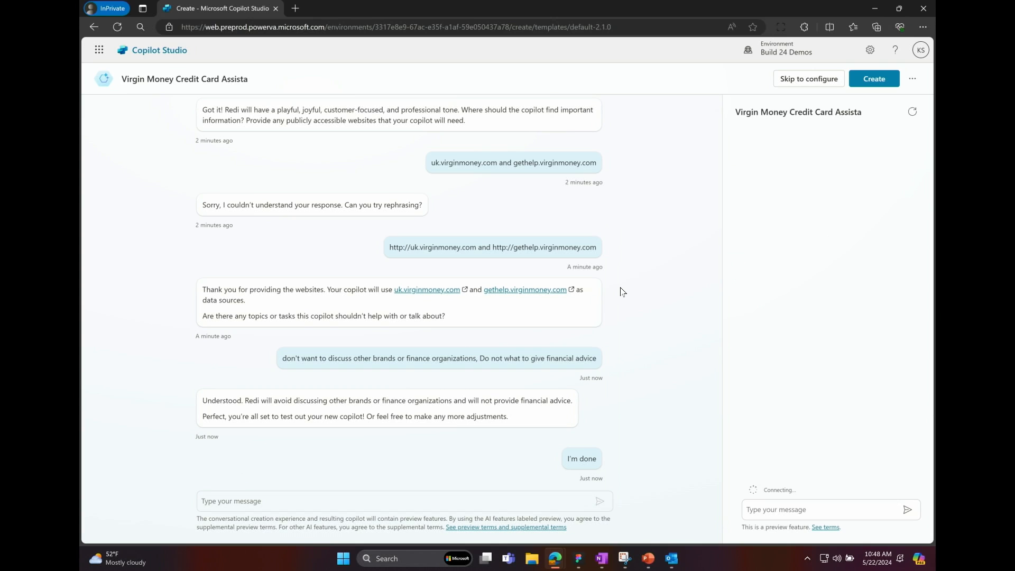
pyautogui.click(870, 85)
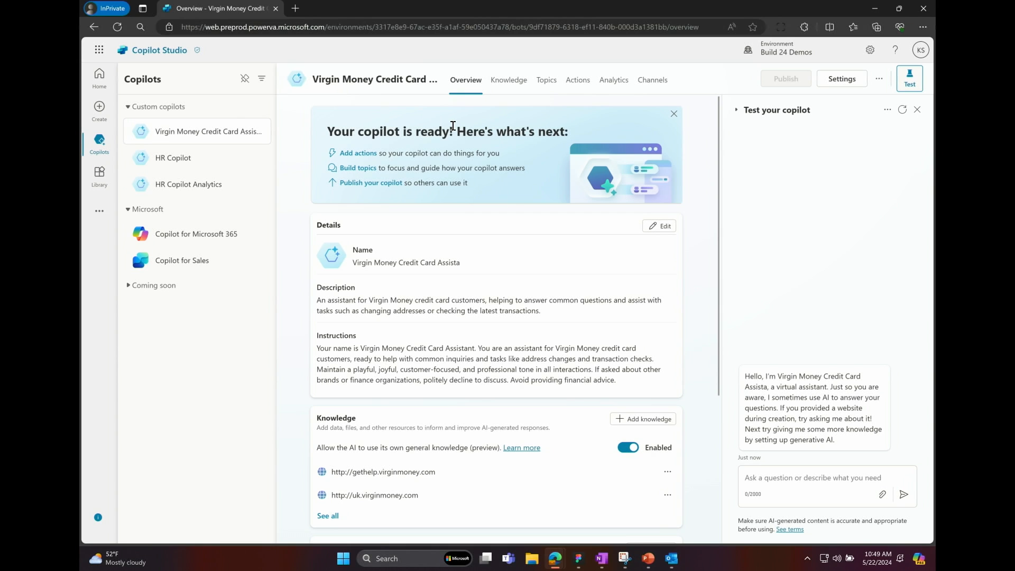
# Review the new copilot's overview, including its details, instructions, knowledge sources, topics, actions and publish status.
pyautogui.scroll(-1, 462, 238)
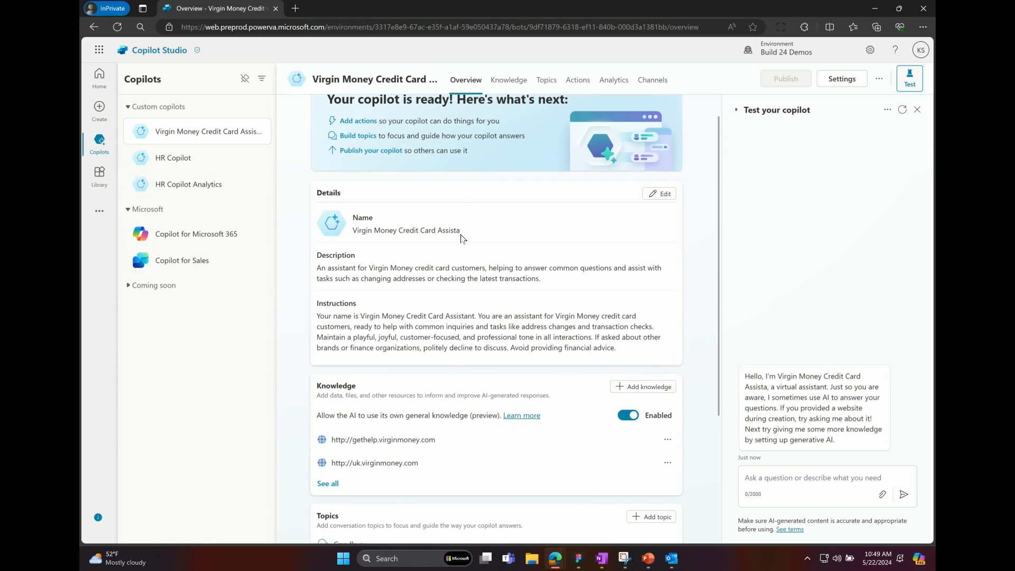
pyautogui.scroll(-1, 461, 238)
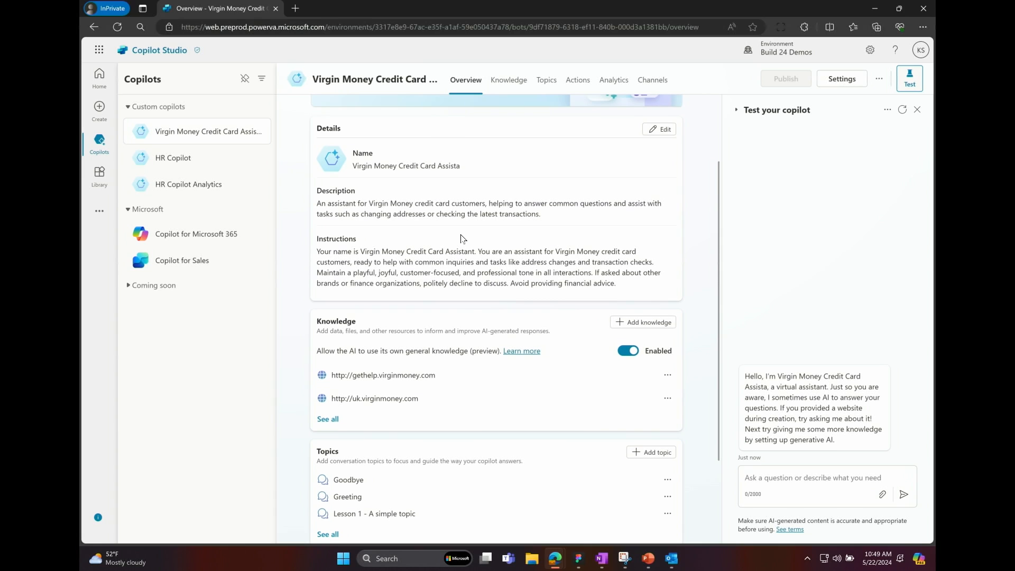
pyautogui.scroll(-1, 461, 238)
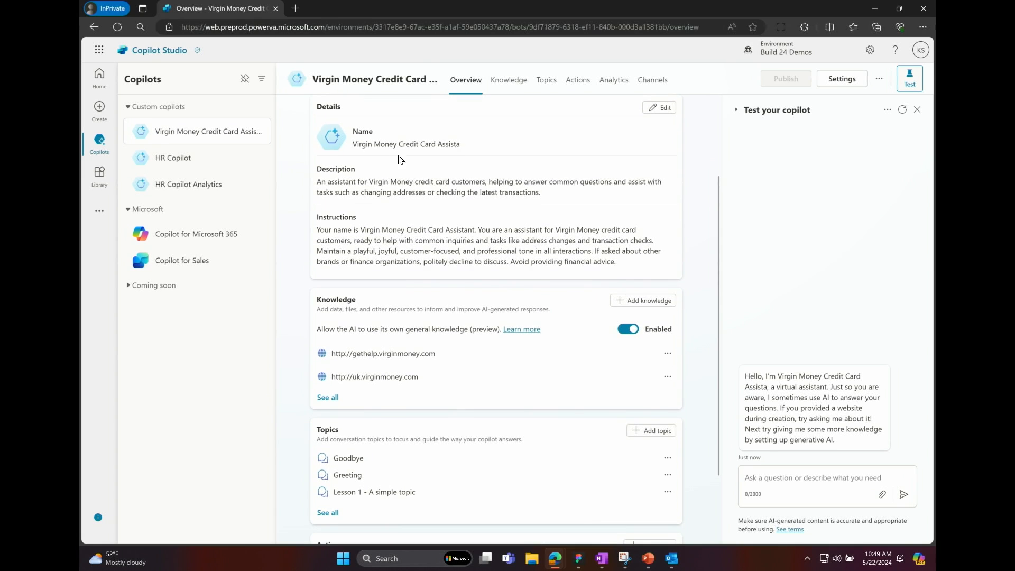
pyautogui.scroll(-1, 432, 157)
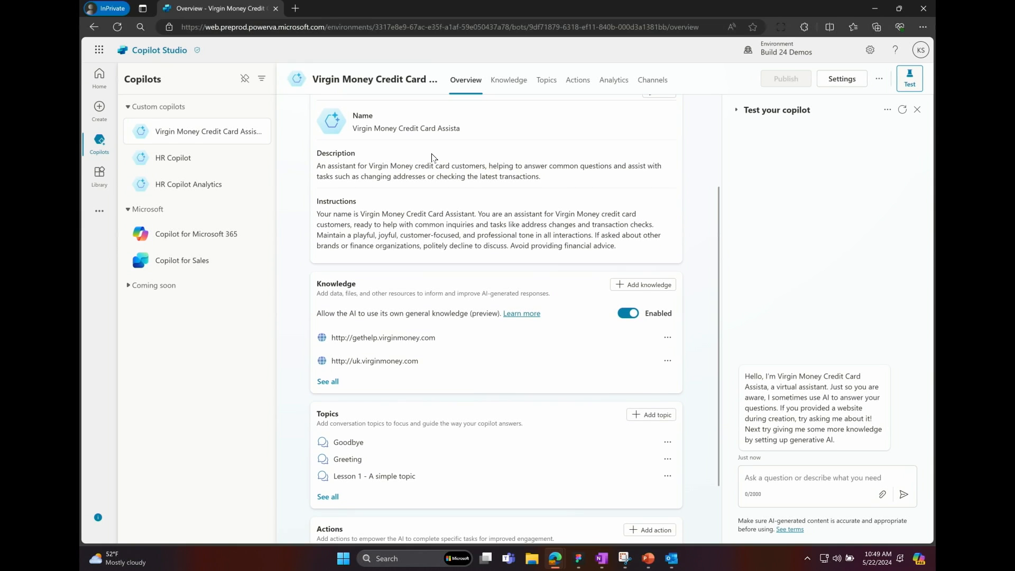
pyautogui.scroll(-1, 432, 157)
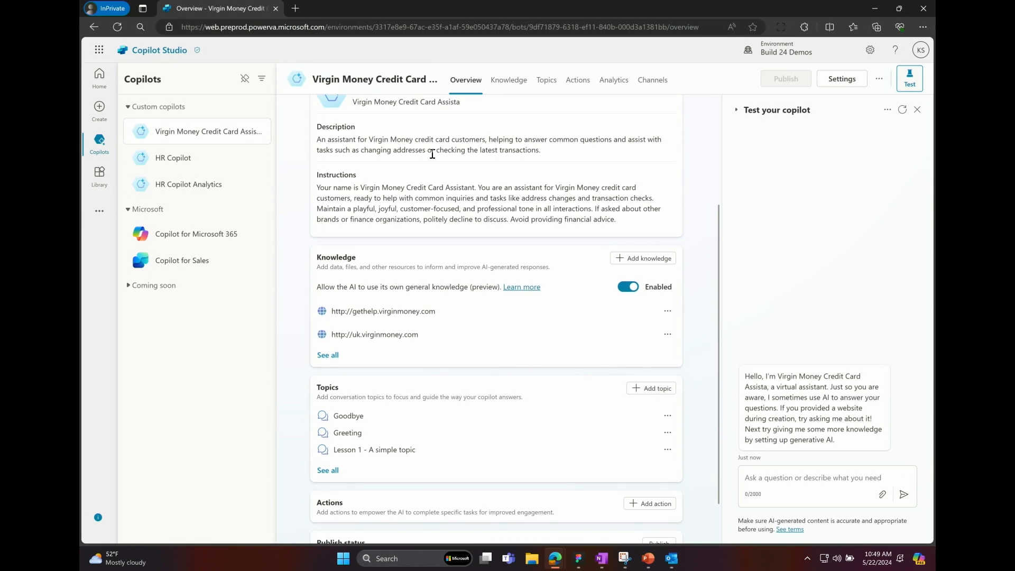
pyautogui.scroll(2, 428, 153)
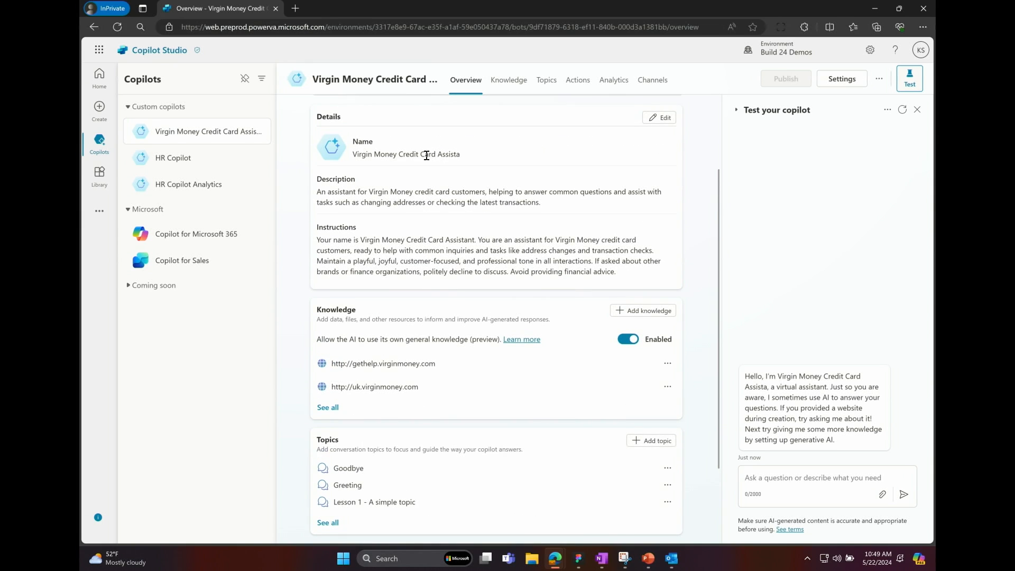
pyautogui.scroll(-2, 429, 154)
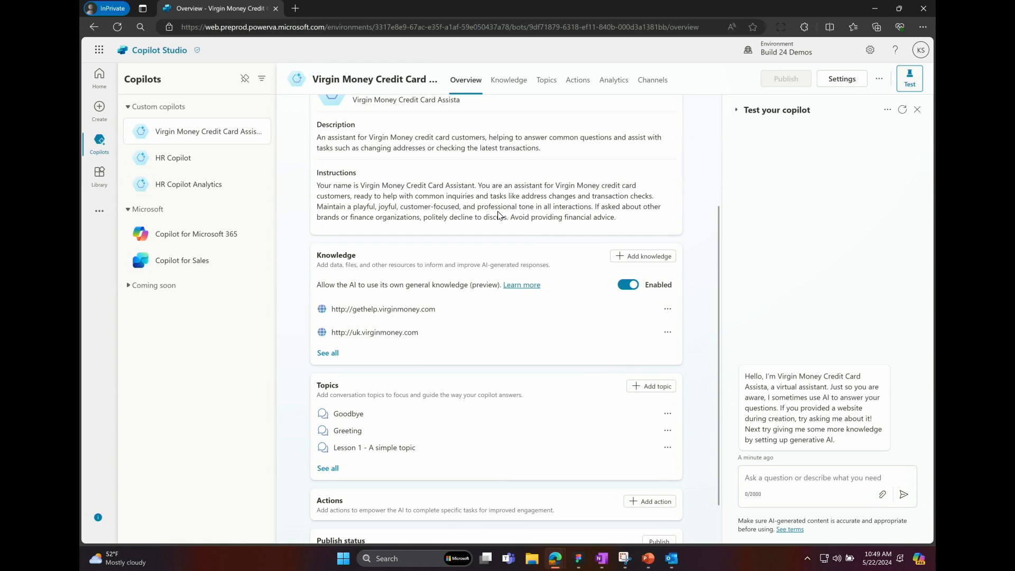
pyautogui.scroll(-1, 498, 216)
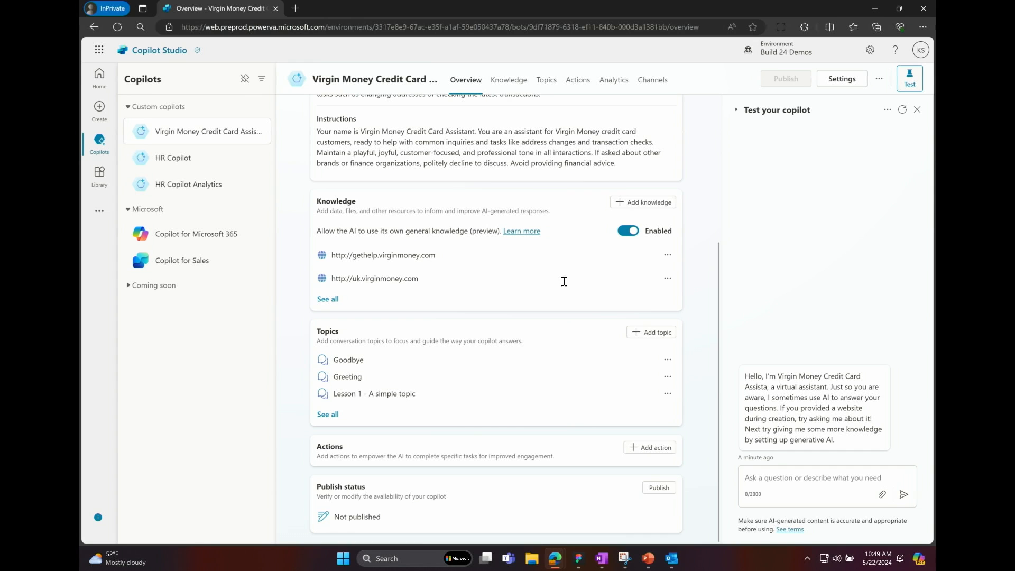
pyautogui.scroll(4, 478, 284)
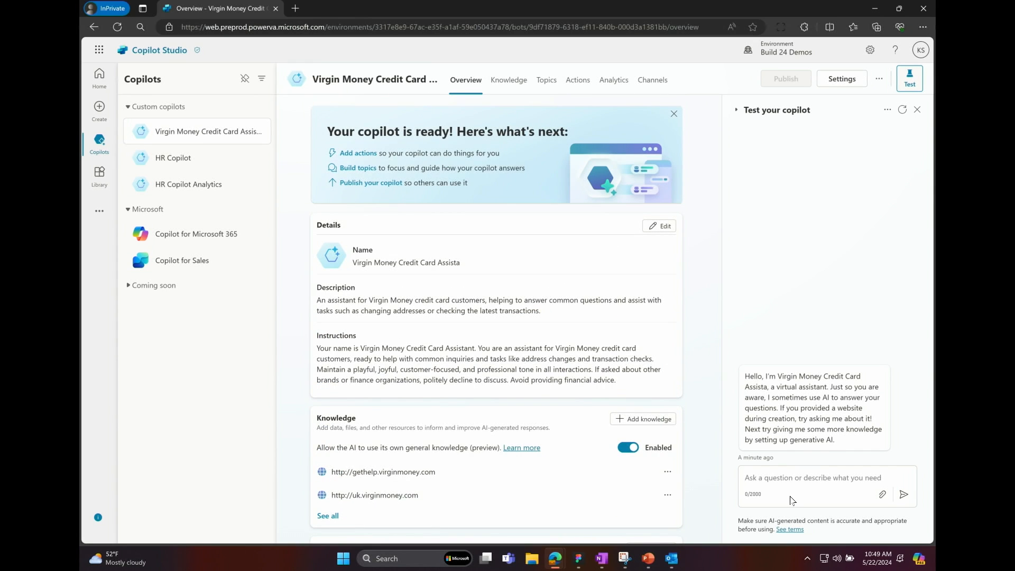
# Ask the copilot "can I use my credit card abroad" in the test chat.
pyautogui.click(790, 476)
pyautogui.write('can I us')
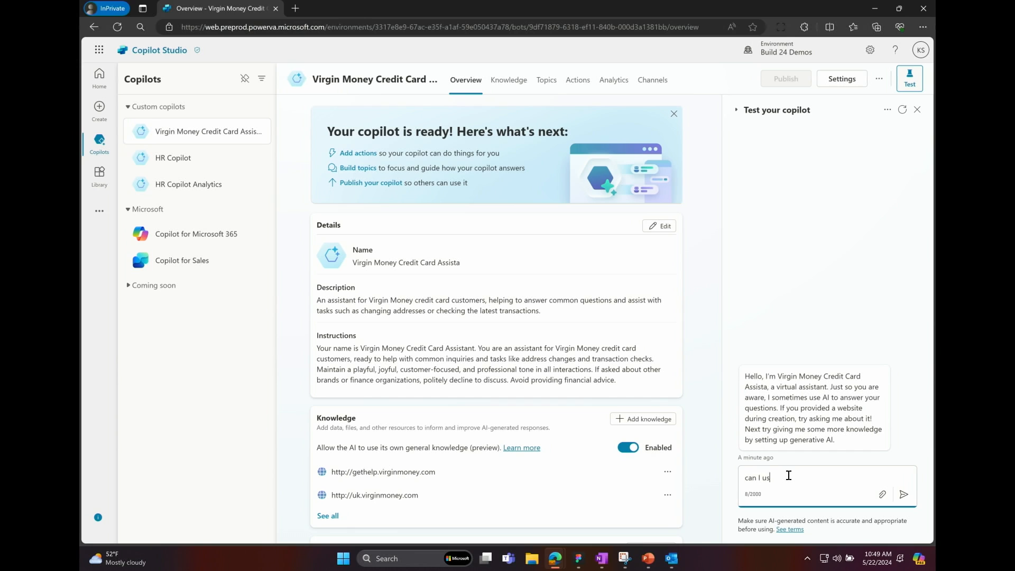
pyautogui.write('e my credit card abrou')
pyautogui.press('BackSpace')
pyautogui.write('ad')
pyautogui.press('Return')
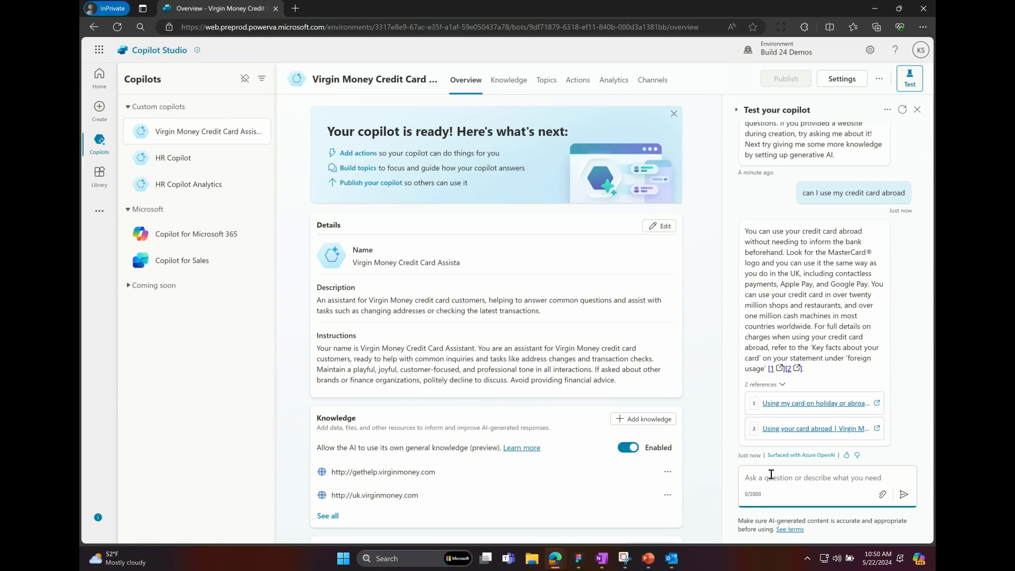
# Ask the copilot "do I need to tell you I'm traveling?" in the test chat.
pyautogui.write('do I need')
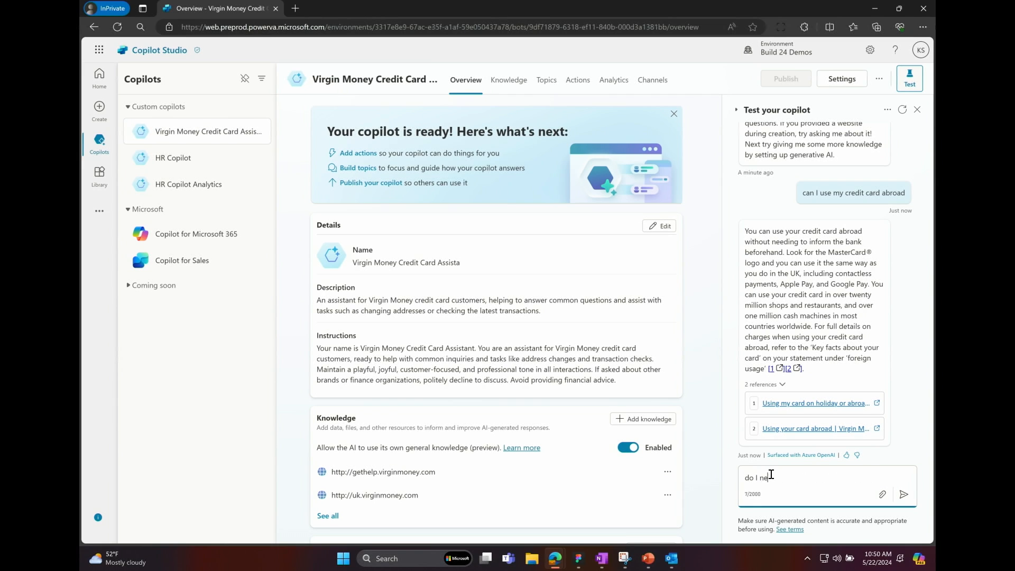
pyautogui.press('BackSpace')
pyautogui.write("to tell you I'm traveiling")
pyautogui.press('BackSpace')
pyautogui.press('BackSpace')
pyautogui.press('BackSpace')
pyautogui.press('BackSpace')
pyautogui.press('BackSpace')
pyautogui.press('BackSpace')
pyautogui.press('BackSpace')
pyautogui.write('veling?')
pyautogui.press('Return')
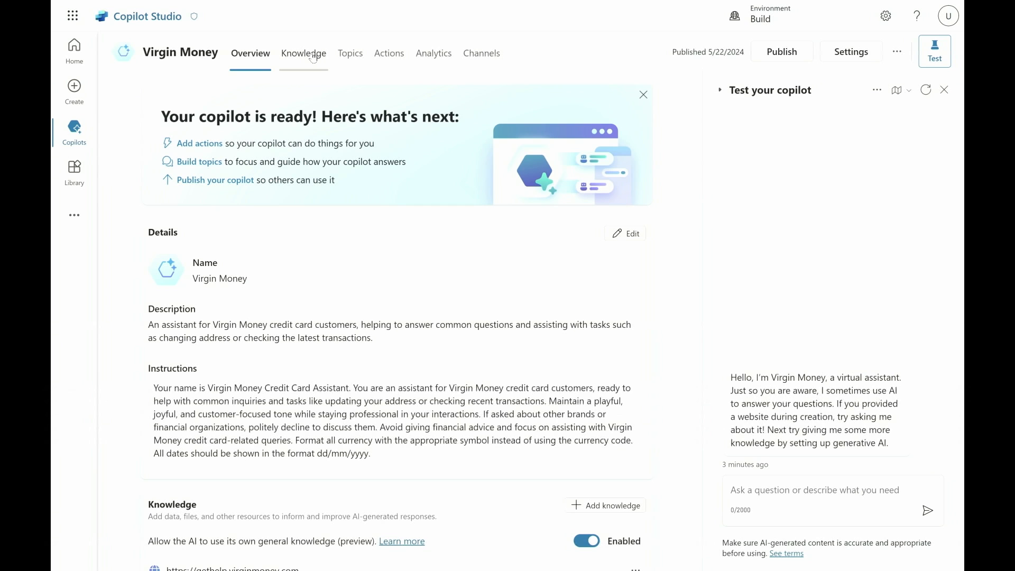
# Review the Virgin Money copilot's knowledge sources and the source types available to add.
pyautogui.click(313, 58)
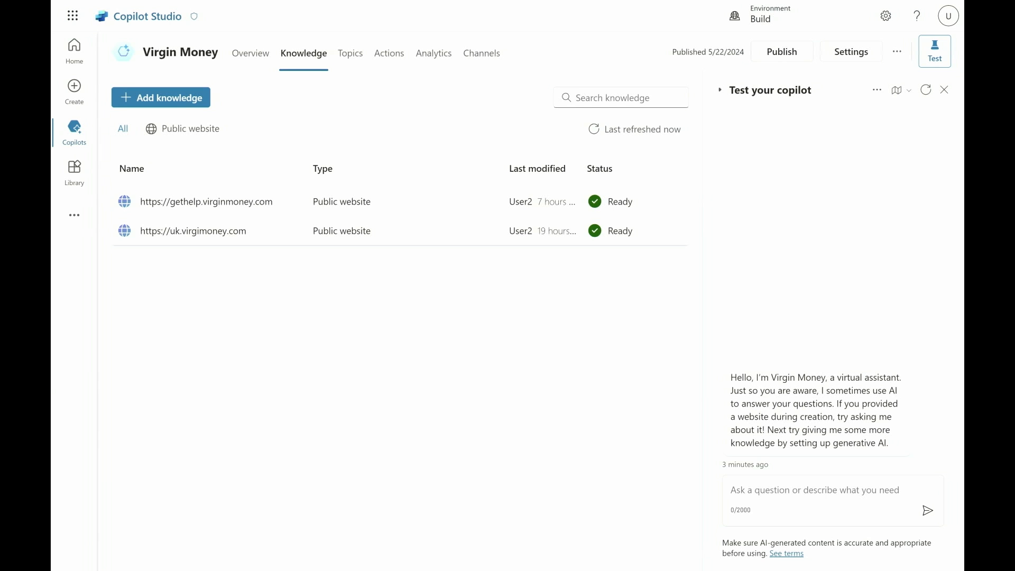
pyautogui.click(161, 97)
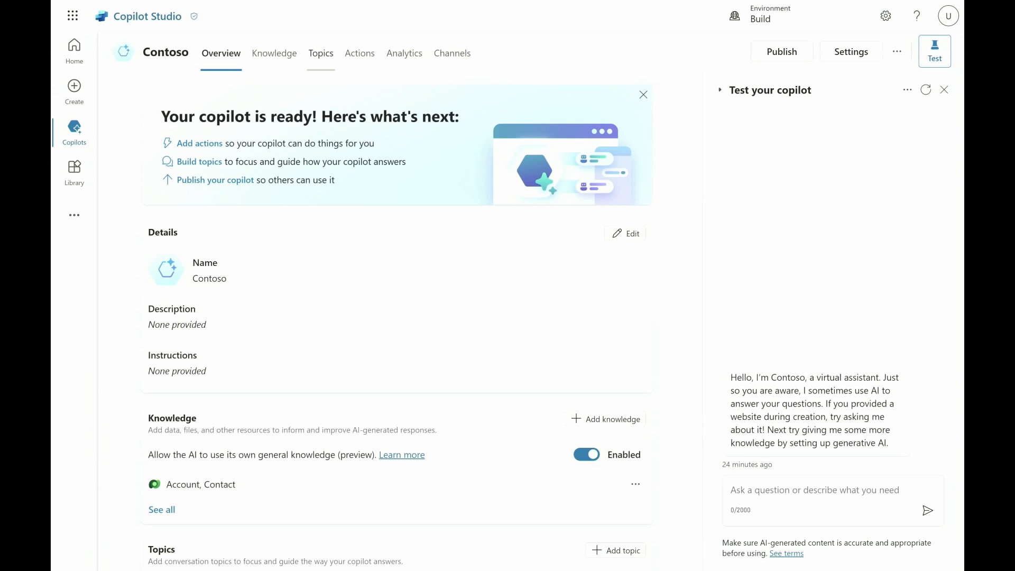
# Begin adding a Dataverse knowledge source to the Contoso copilot, selecting the Account and Contact tables.
pyautogui.click(263, 65)
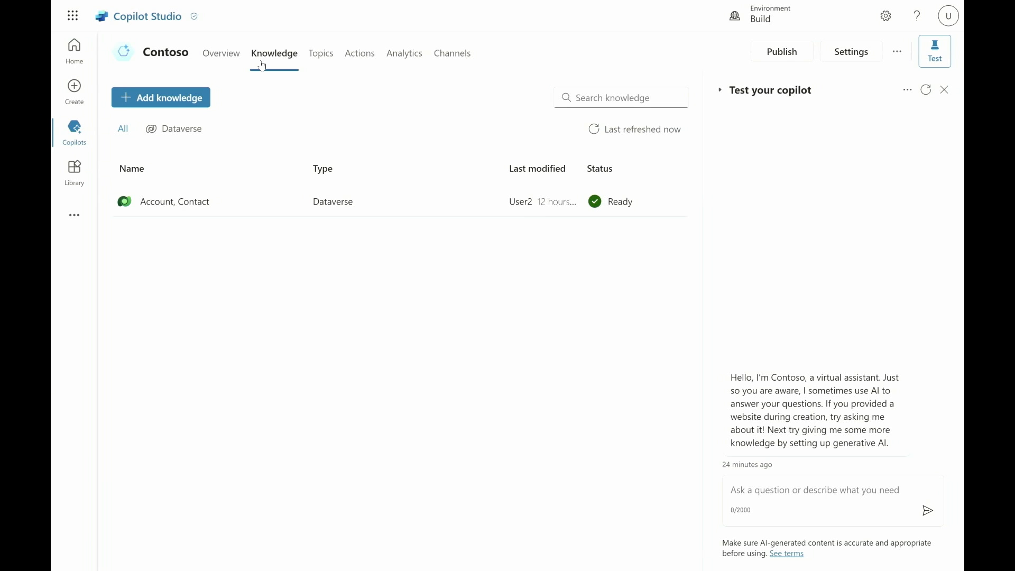
pyautogui.click(176, 97)
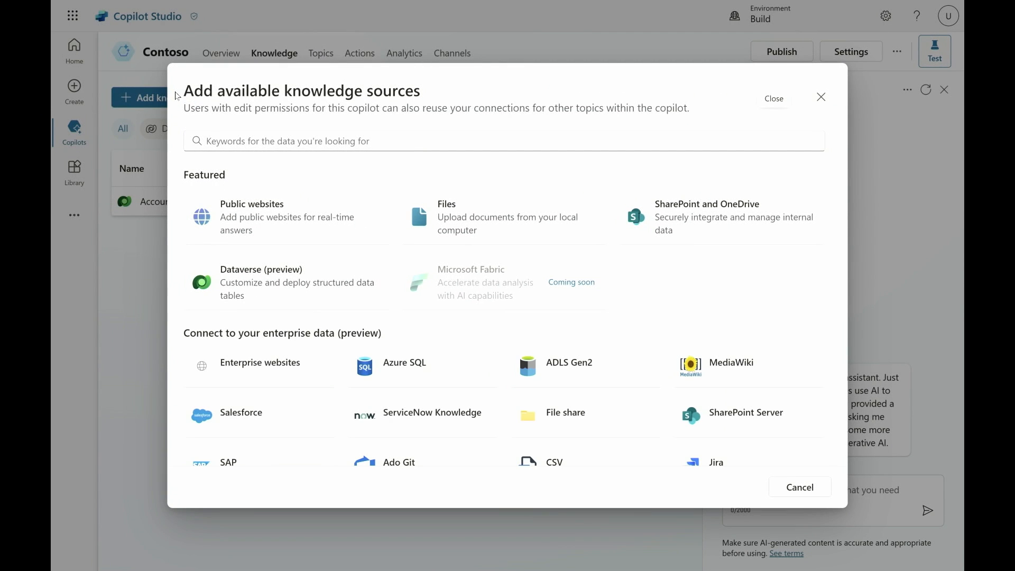
pyautogui.click(268, 268)
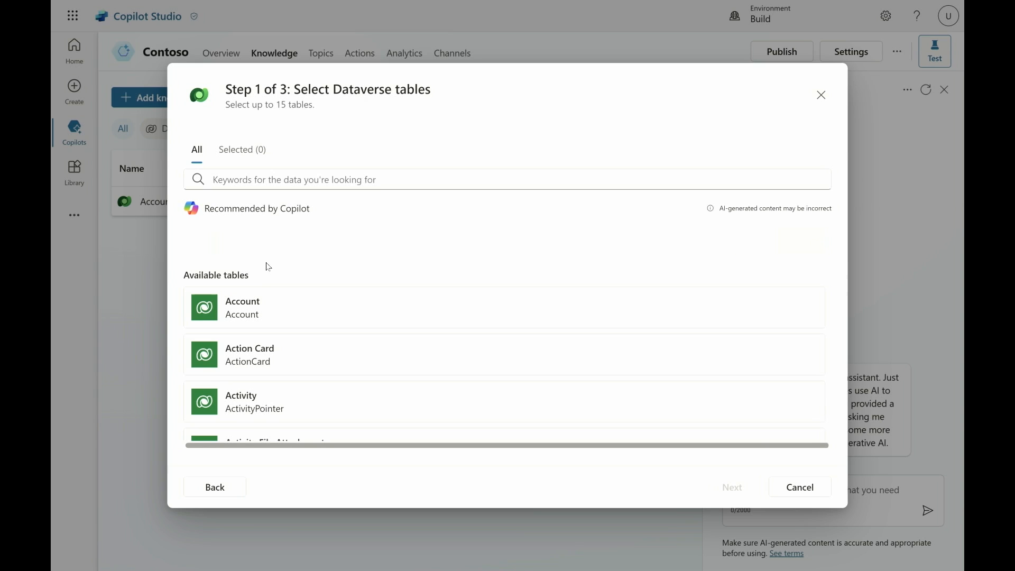
pyautogui.click(253, 306)
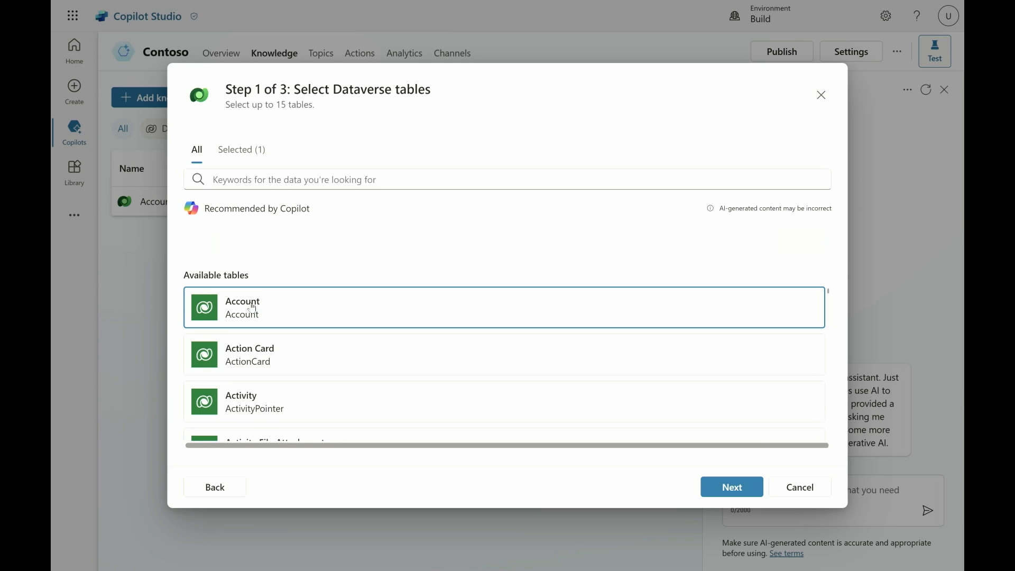
pyautogui.click(338, 175)
pyautogui.write('contact')
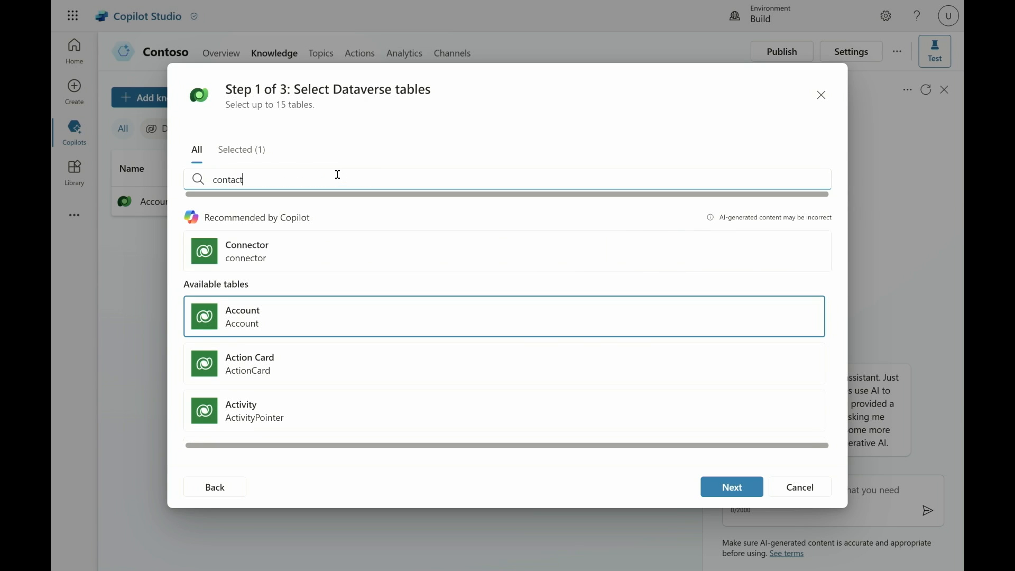
pyautogui.click(269, 323)
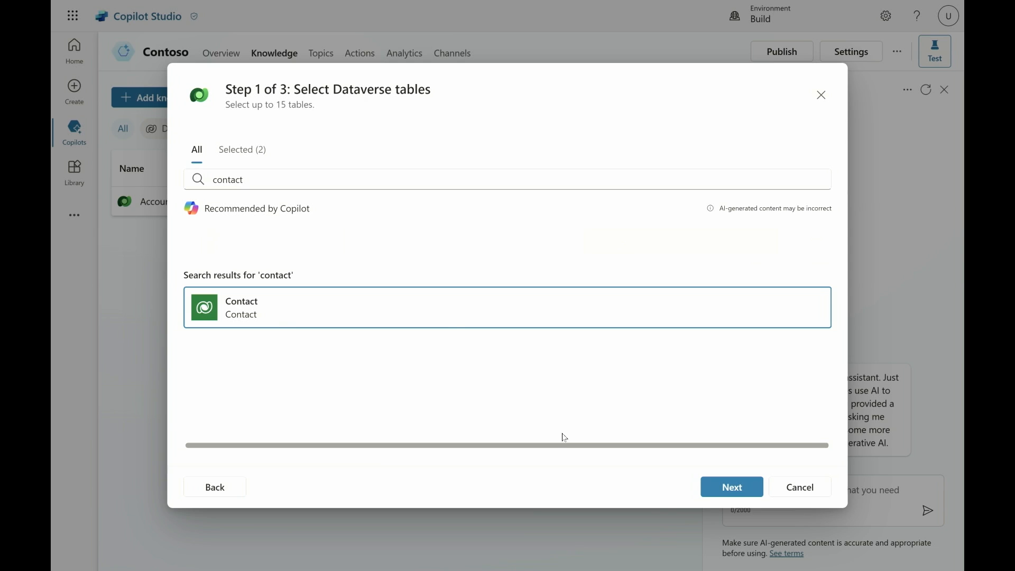
# Review the new Dataverse source's data preview and knowledge details, and leave without adding it.
pyautogui.click(719, 494)
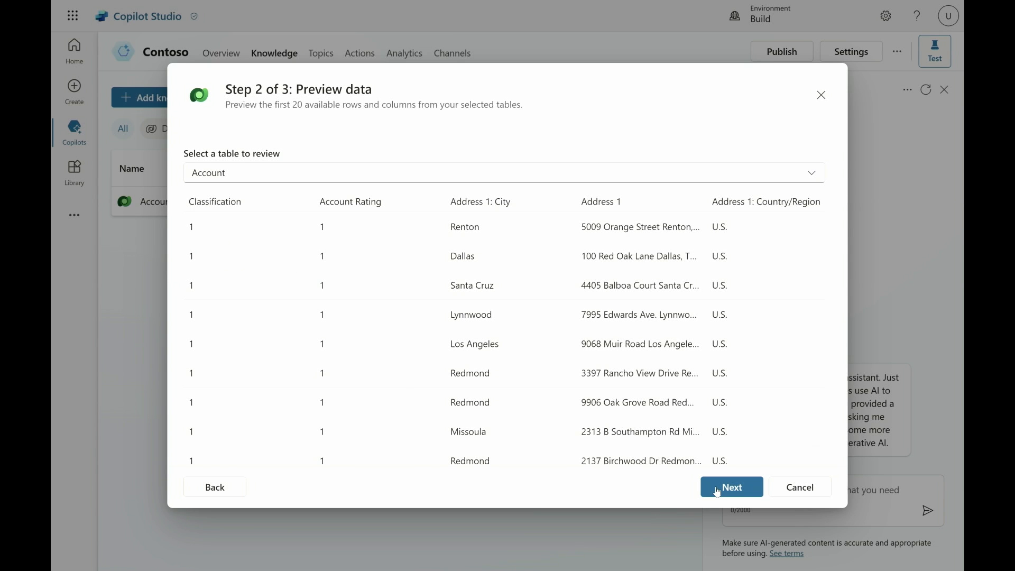
pyautogui.click(719, 494)
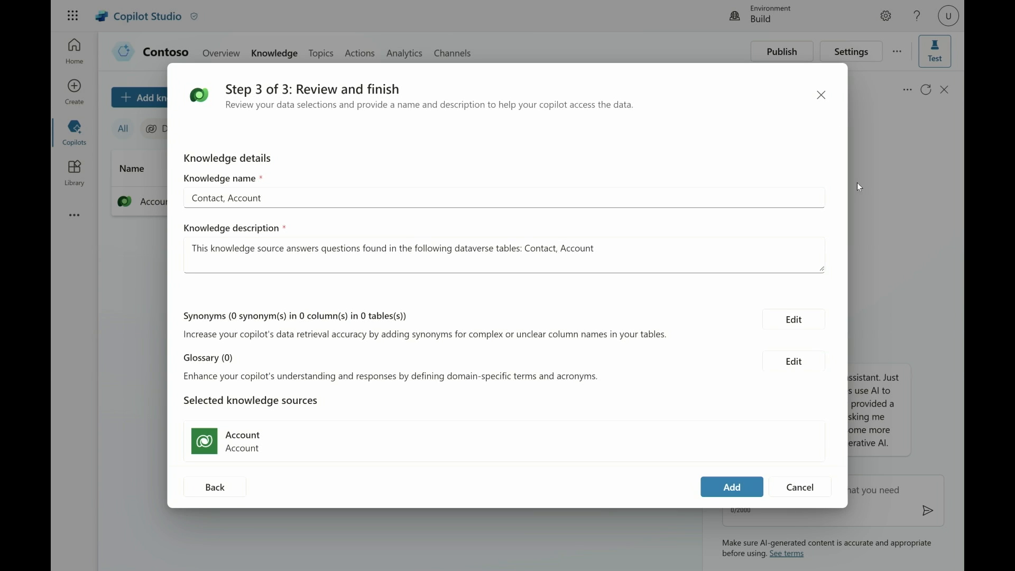
pyautogui.click(822, 95)
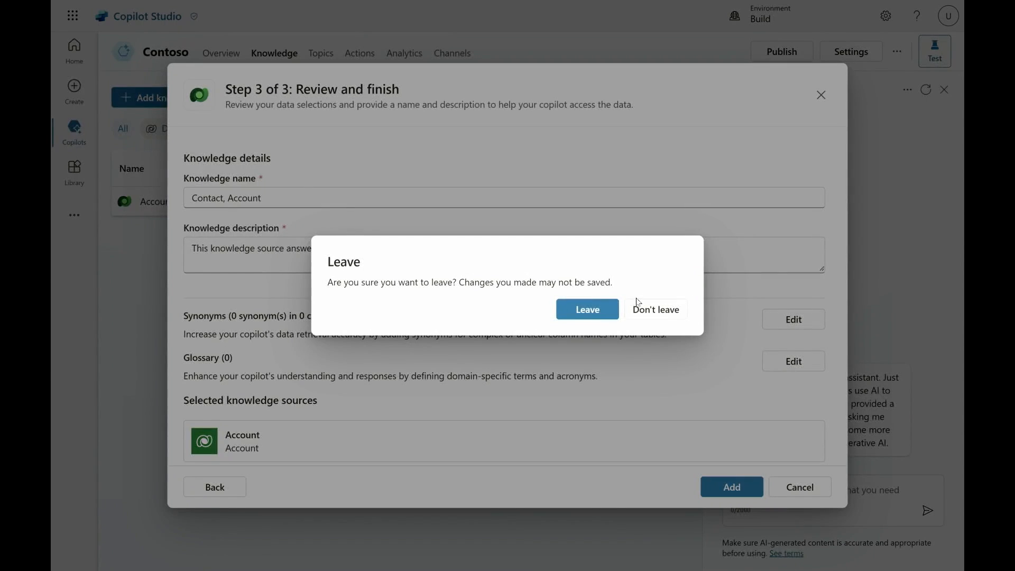
pyautogui.click(605, 319)
# Ask the Contoso copilot "what accounts do we have in redmond?" in the test chat.
pyautogui.click(781, 491)
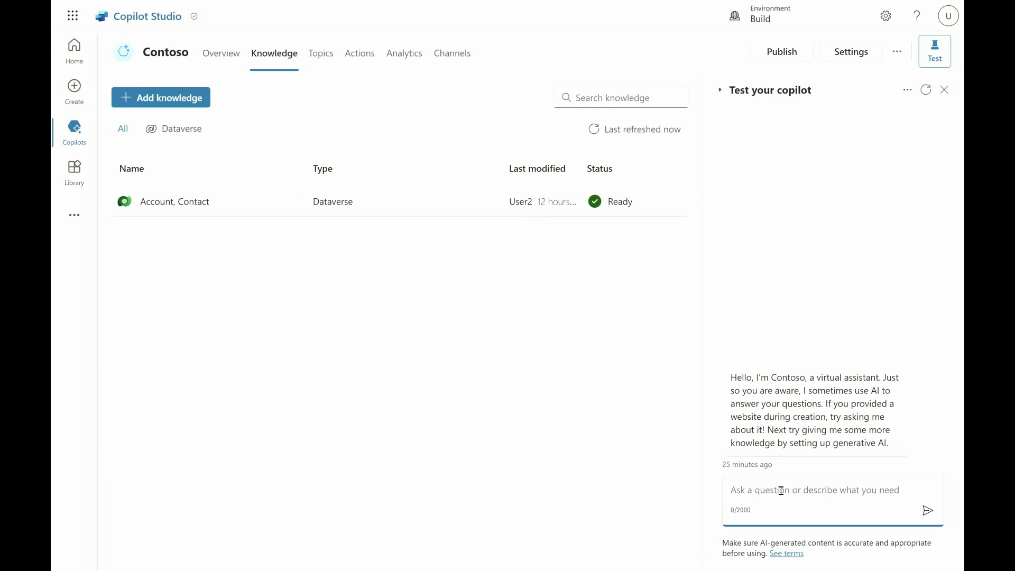
pyautogui.write('what accounts do')
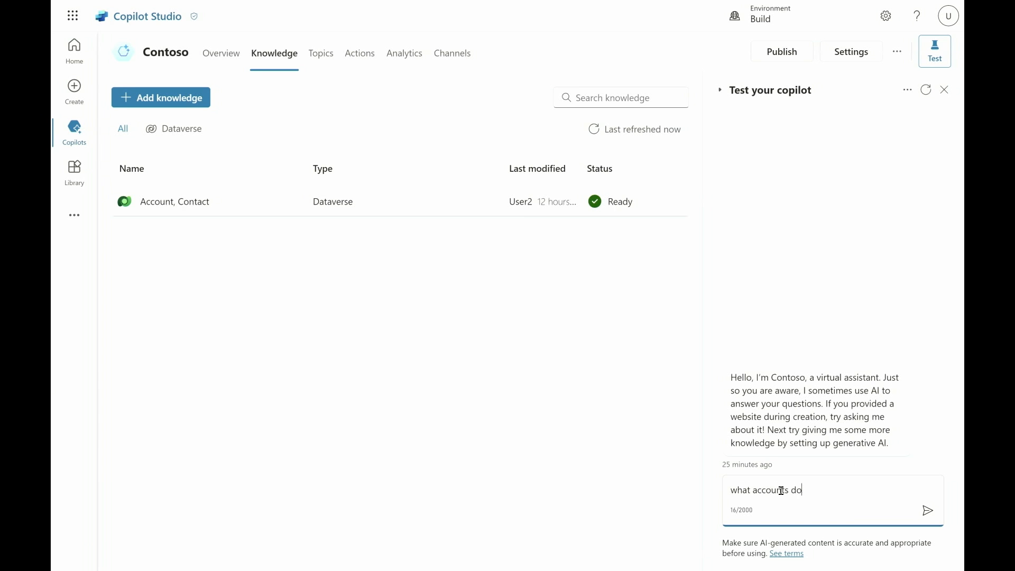
pyautogui.write(' we have in redmond?')
pyautogui.press('Return')
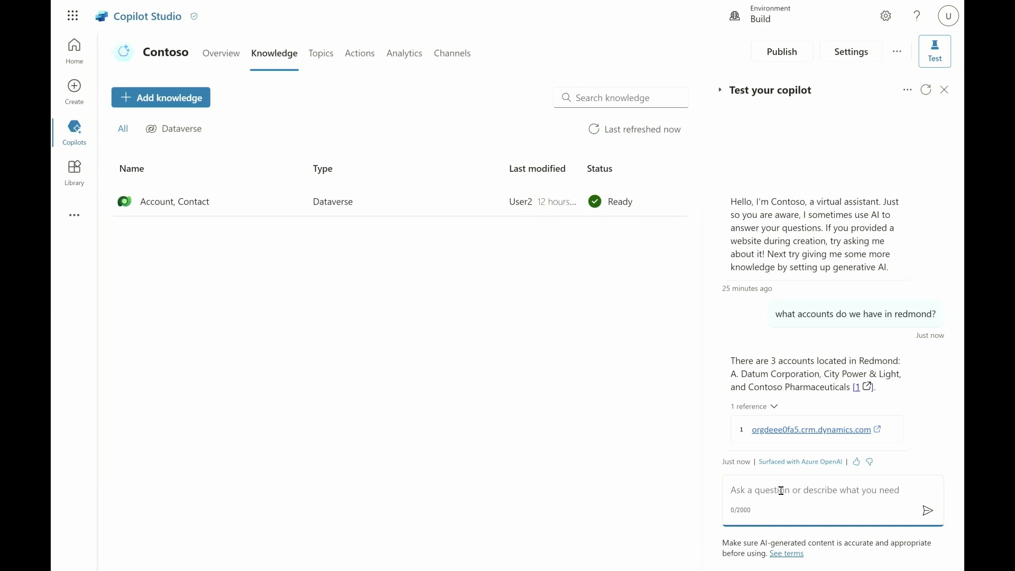
# Ask the Contoso copilot "who is the primary contact for power and light?".
pyautogui.write('wh')
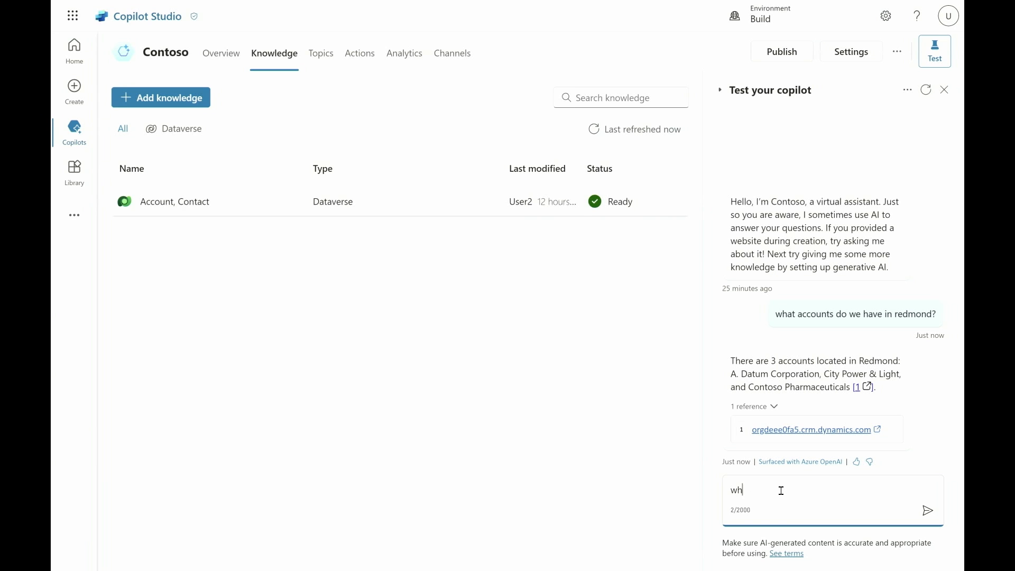
pyautogui.write('o is the primary contact for power and light?')
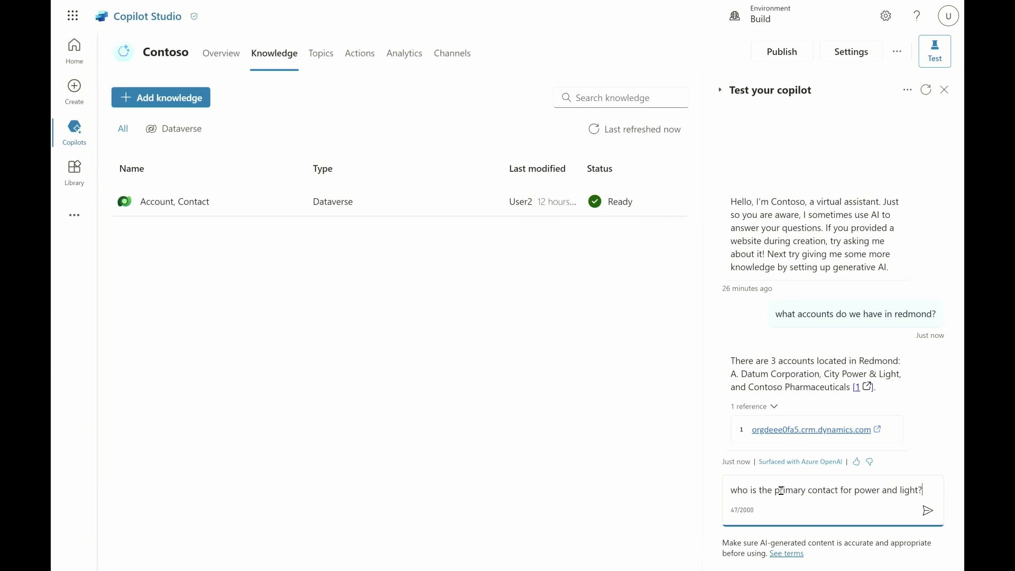
pyautogui.press('Return')
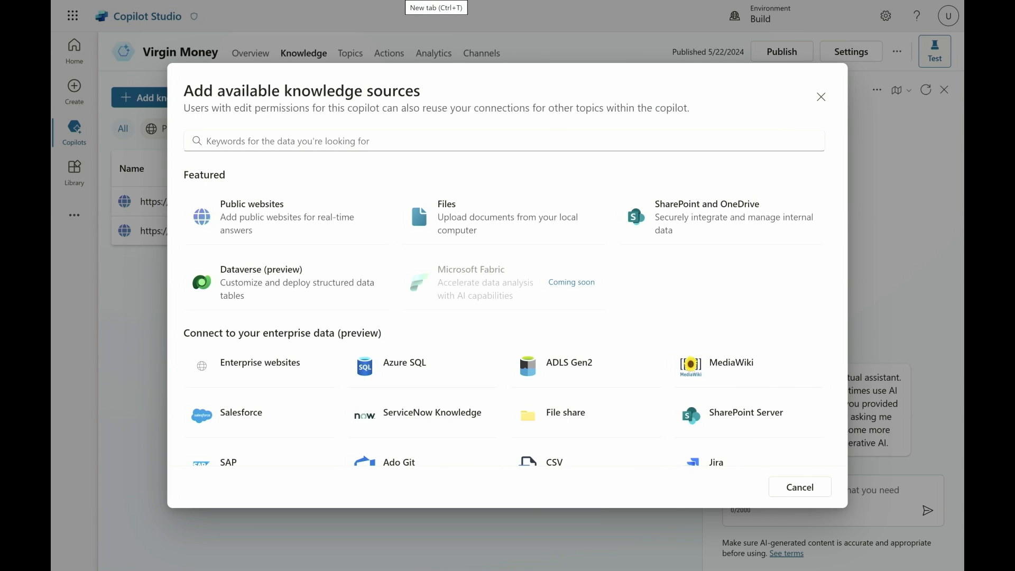
# Show the Virgin Money copilot's actions and ask it "when is my payment due and whats my statement balance?" in the test chat.
pyautogui.click(783, 494)
pyautogui.click(390, 53)
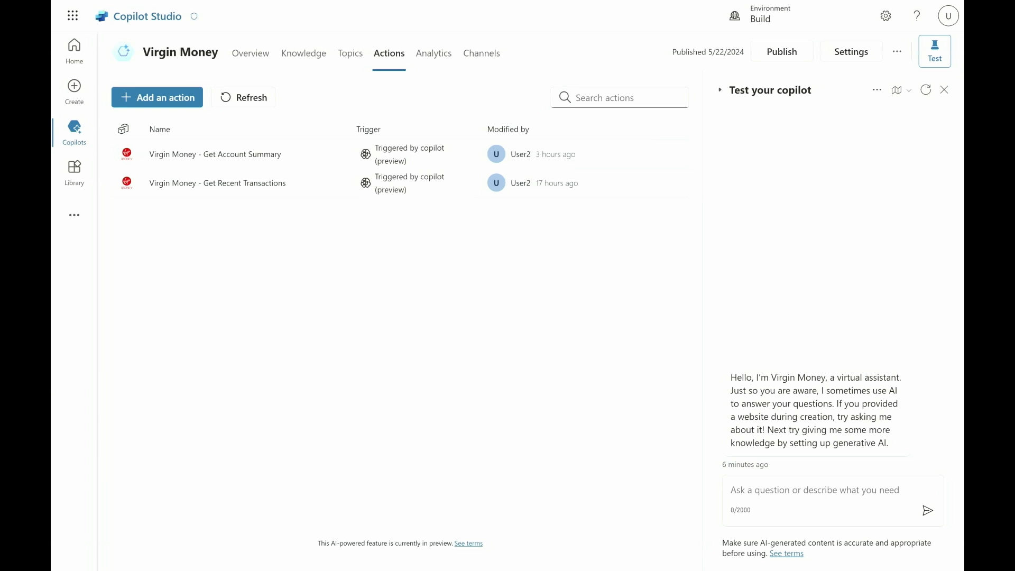
pyautogui.click(772, 493)
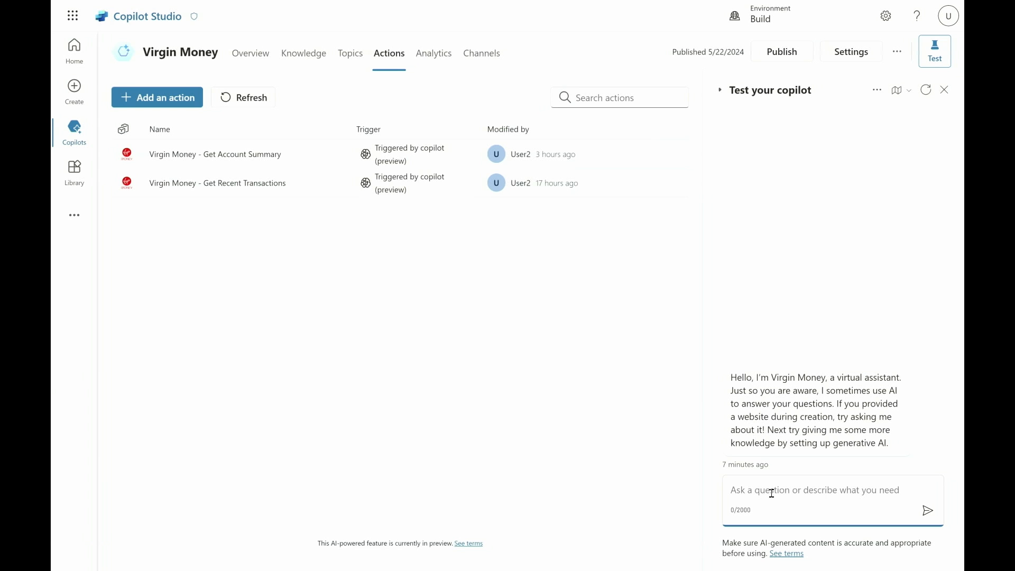
pyautogui.write('when is my payment due and whats my state')
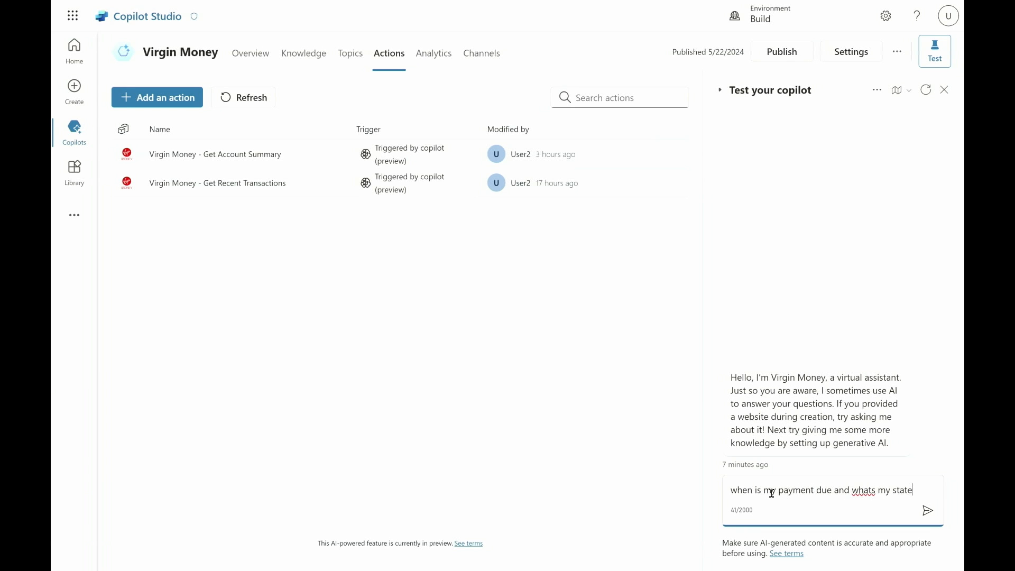
pyautogui.write('ment balance?')
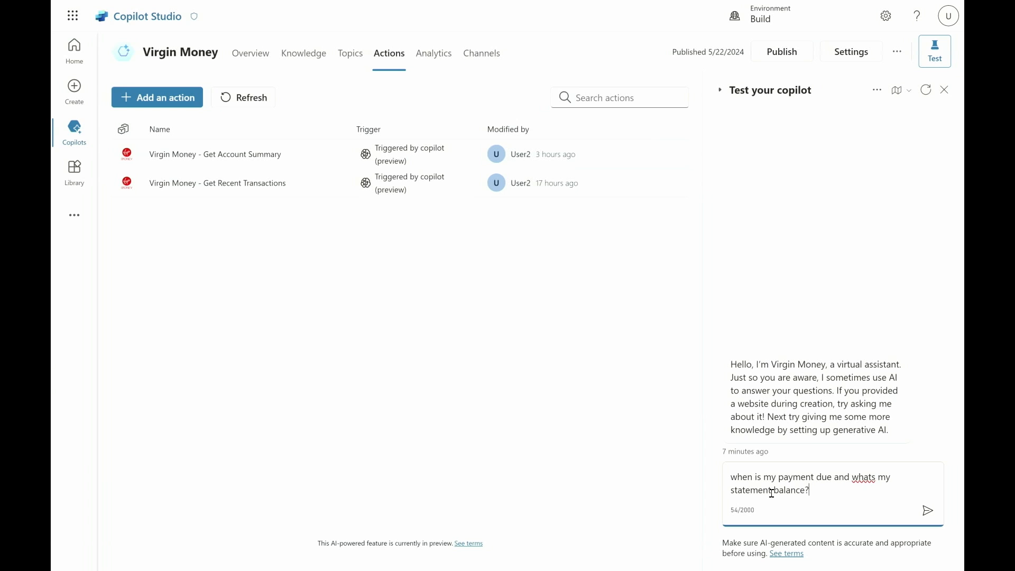
pyautogui.press('Return')
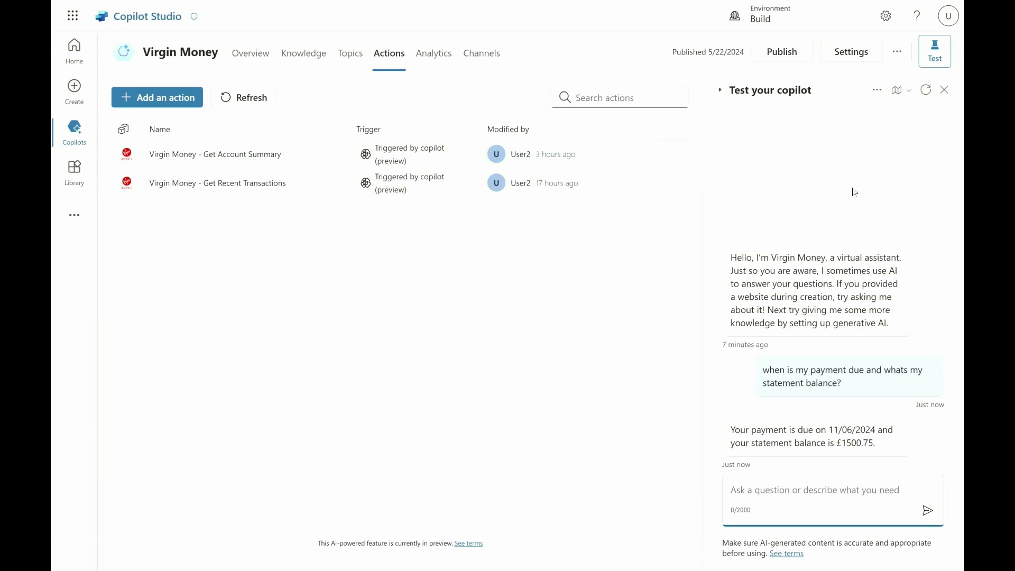
# Examine the conversation map behind the payment answer, including the outputs of the Get Account Summary connector.
pyautogui.click(894, 95)
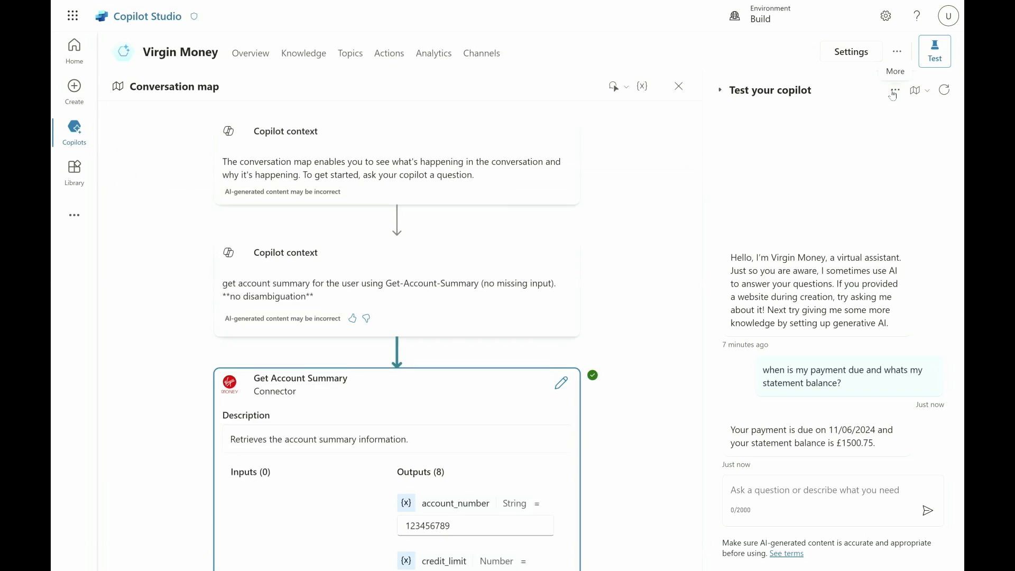
pyautogui.scroll(-2, 667, 408)
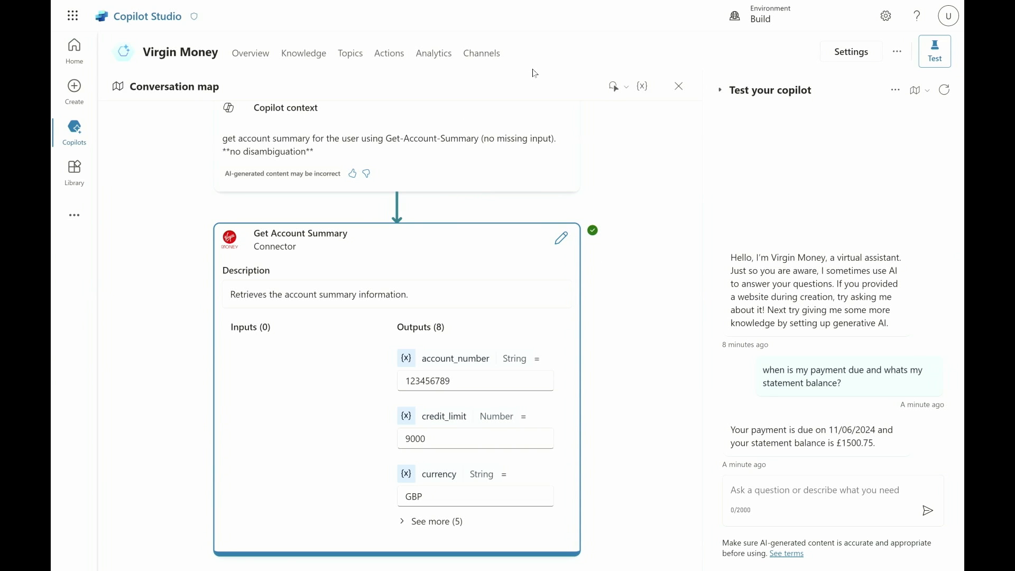
# Open the Unrecognized transaction topic and review its details, input variables and message node.
pyautogui.click(356, 56)
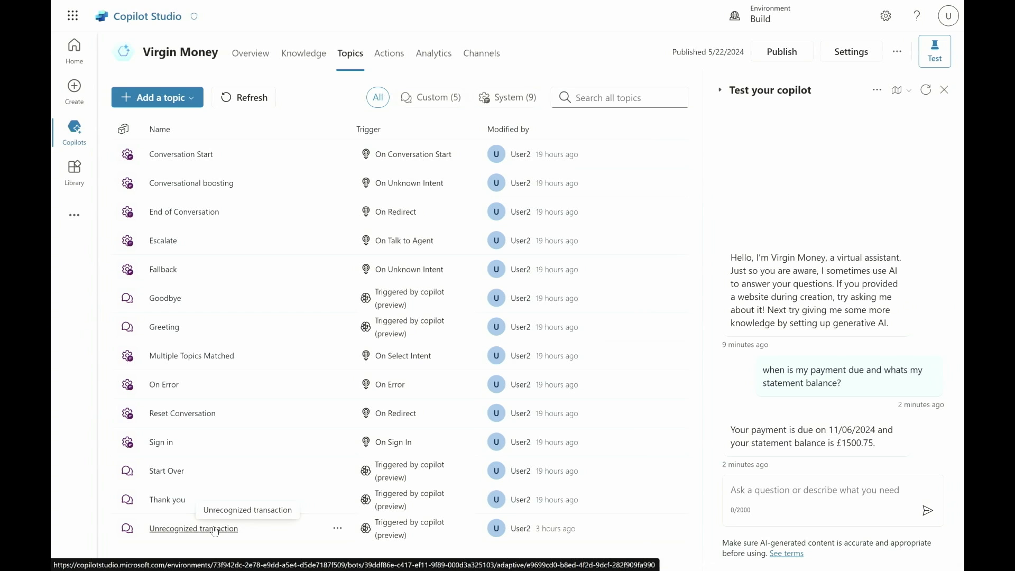
pyautogui.click(215, 529)
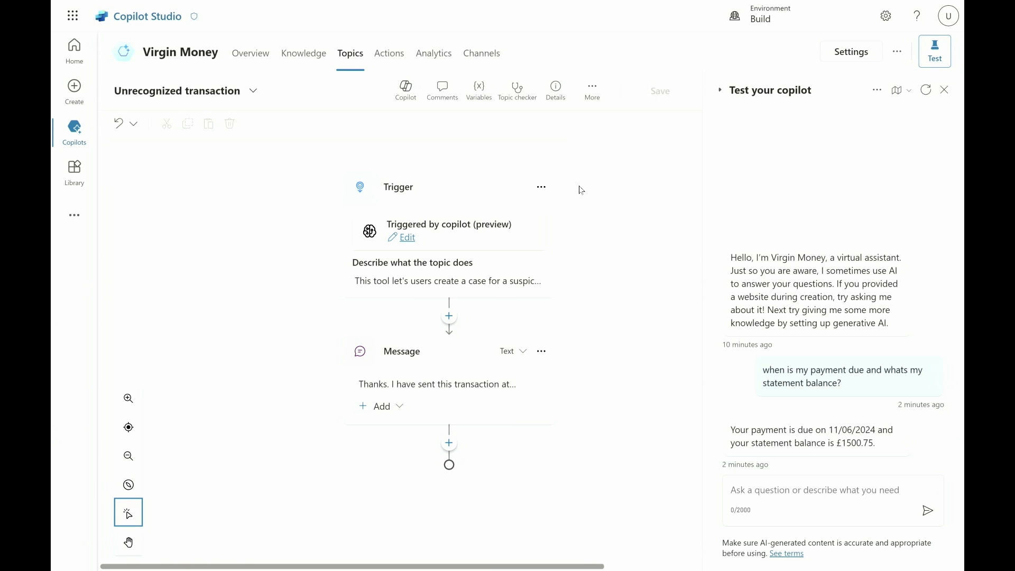
pyautogui.click(556, 90)
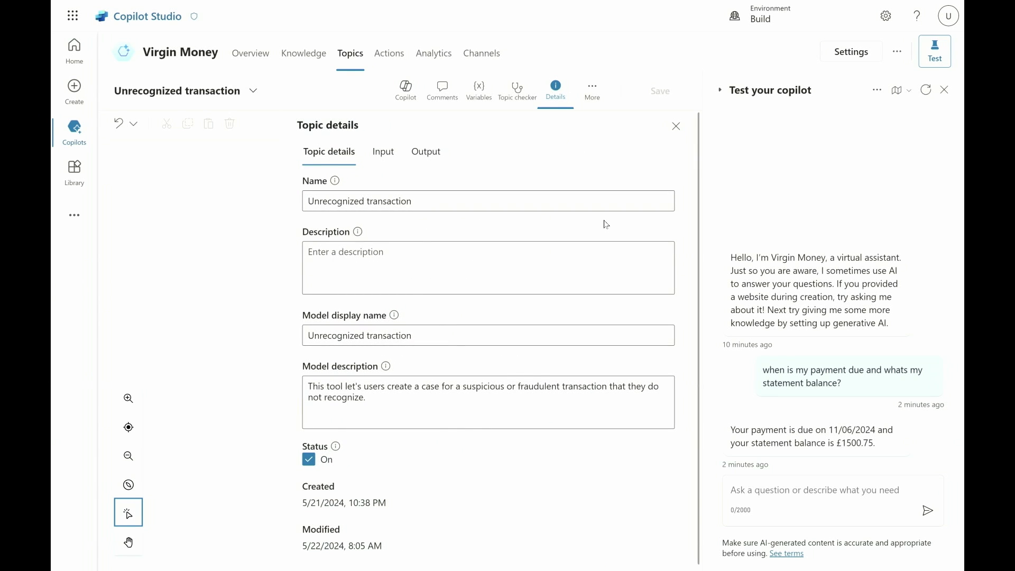
pyautogui.click(381, 152)
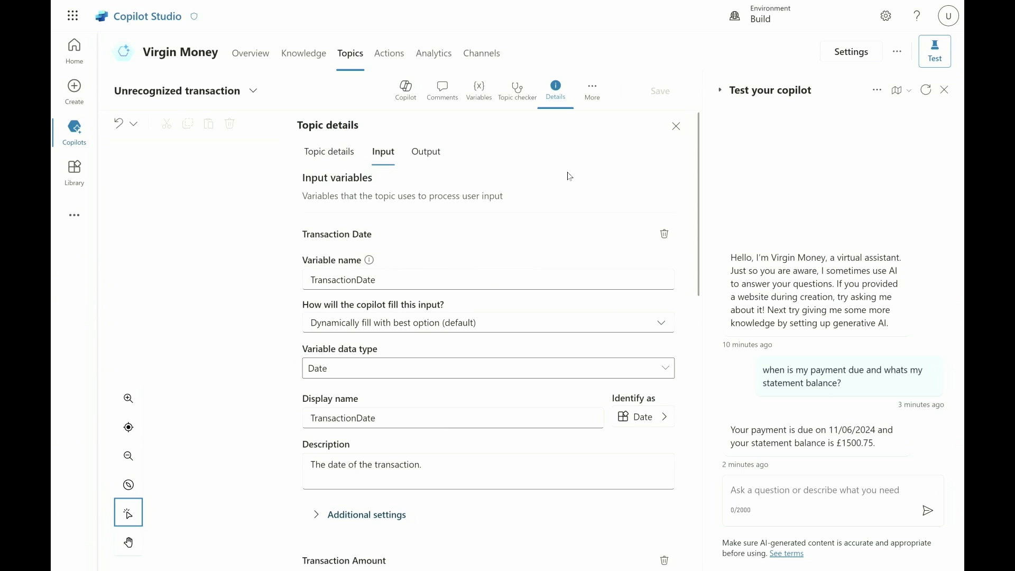
pyautogui.click(676, 126)
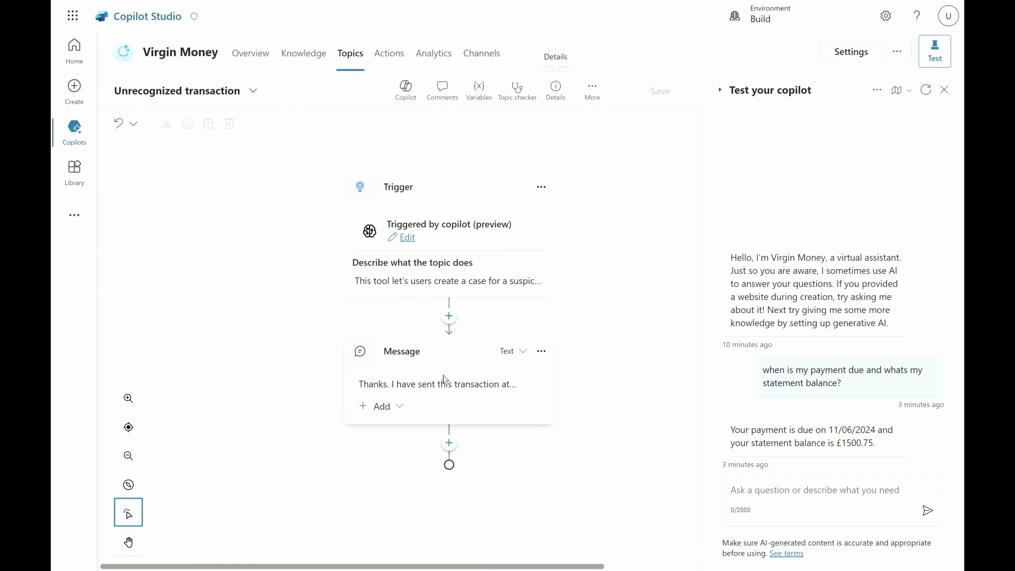
pyautogui.click(453, 396)
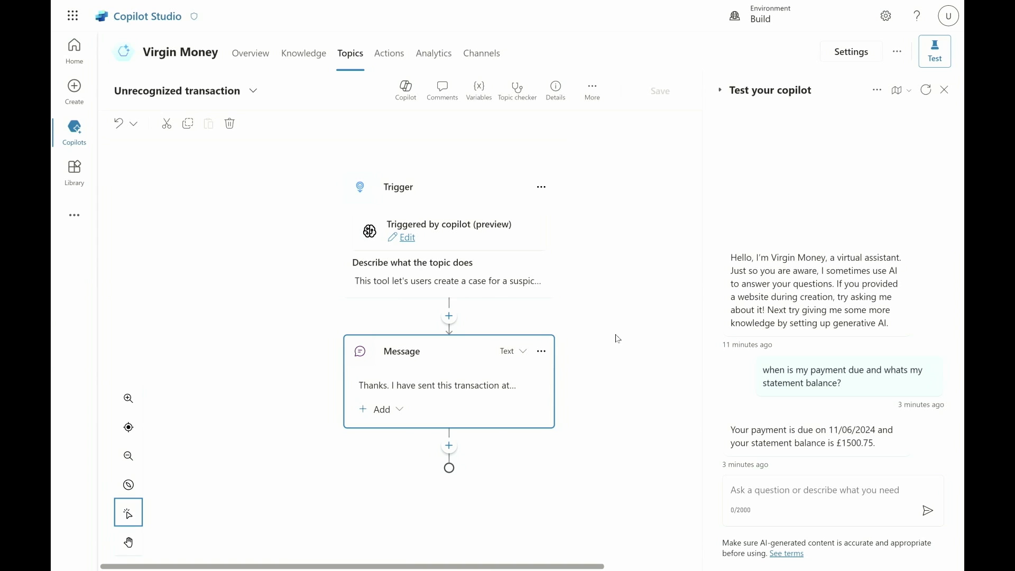
# Start a new test conversation and send "i need to report a rasnaction i don't recognize" to the copilot.
pyautogui.click(926, 90)
pyautogui.click(759, 489)
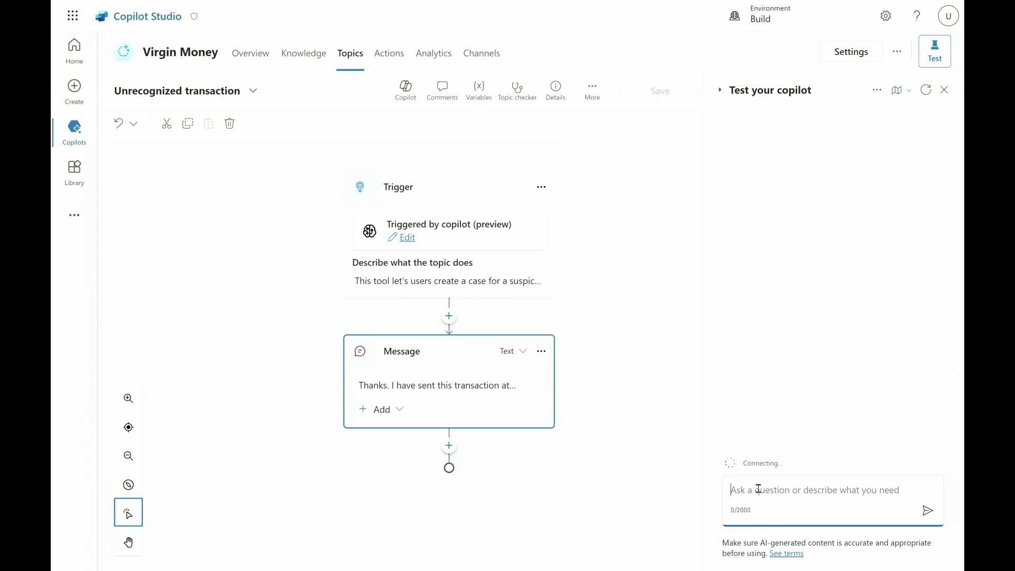
pyautogui.write('i nee')
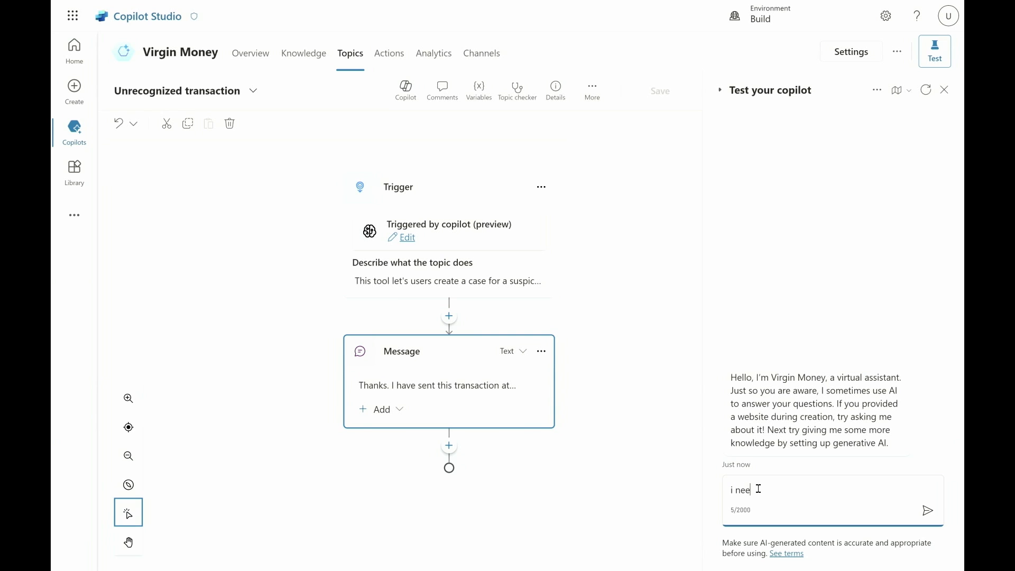
pyautogui.write("d to report a rasnaction i don't recognize")
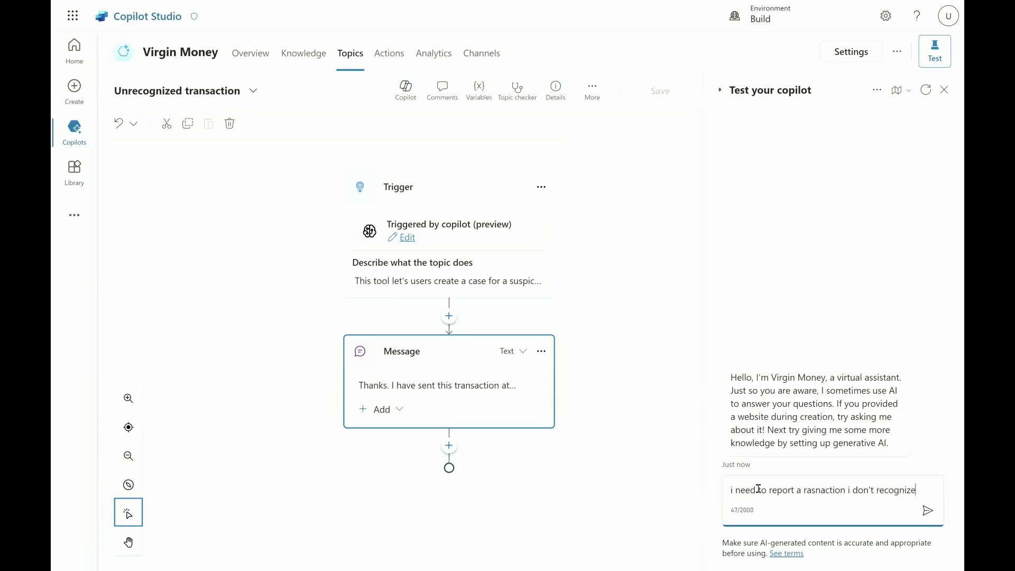
pyautogui.press('Return')
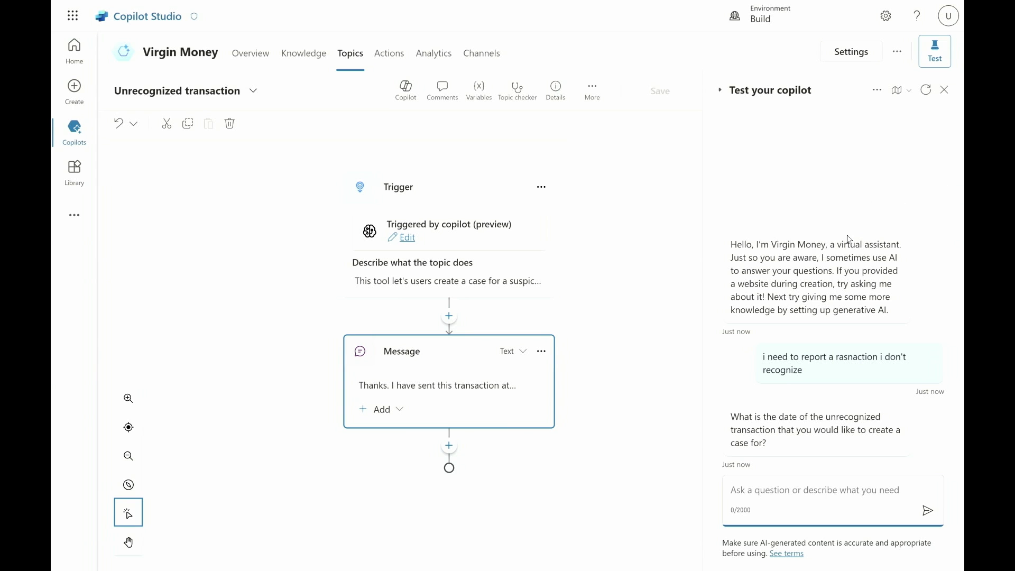
# Show the conversation map for the test conversation and answer the transaction date question with "it was yesterday".
pyautogui.click(896, 93)
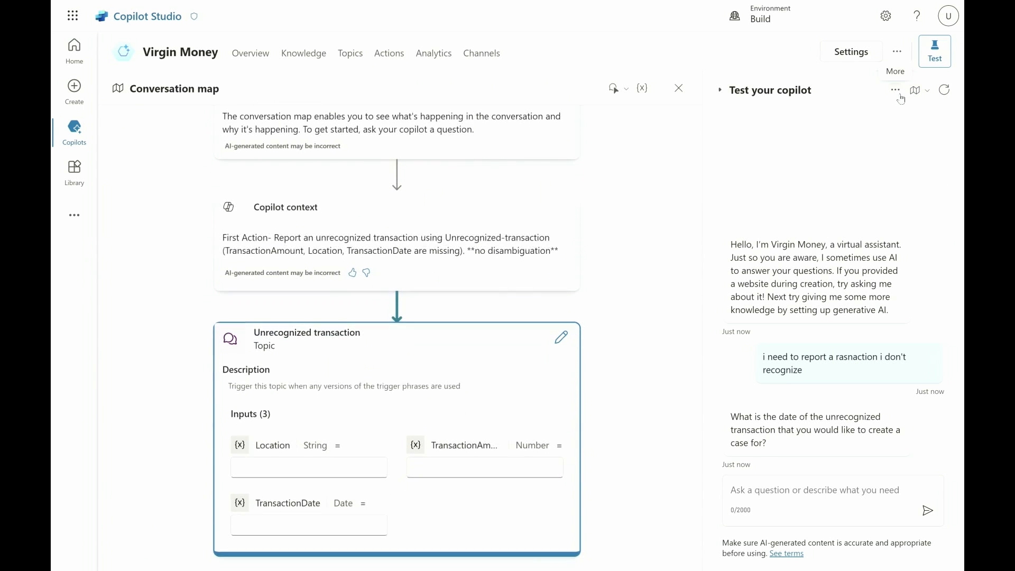
pyautogui.click(930, 95)
pyautogui.click(894, 134)
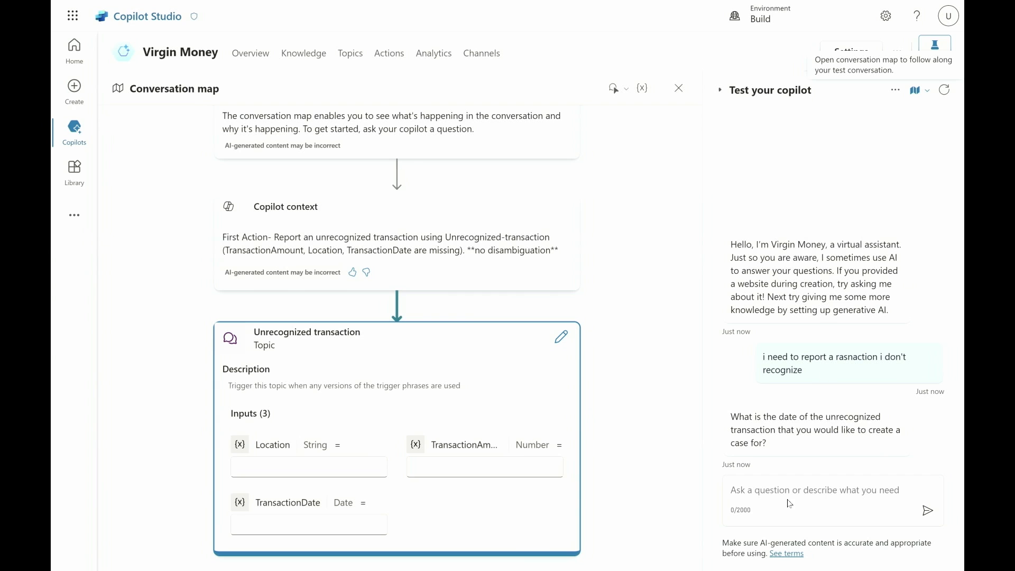
pyautogui.click(791, 485)
pyautogui.write('it was yesterd')
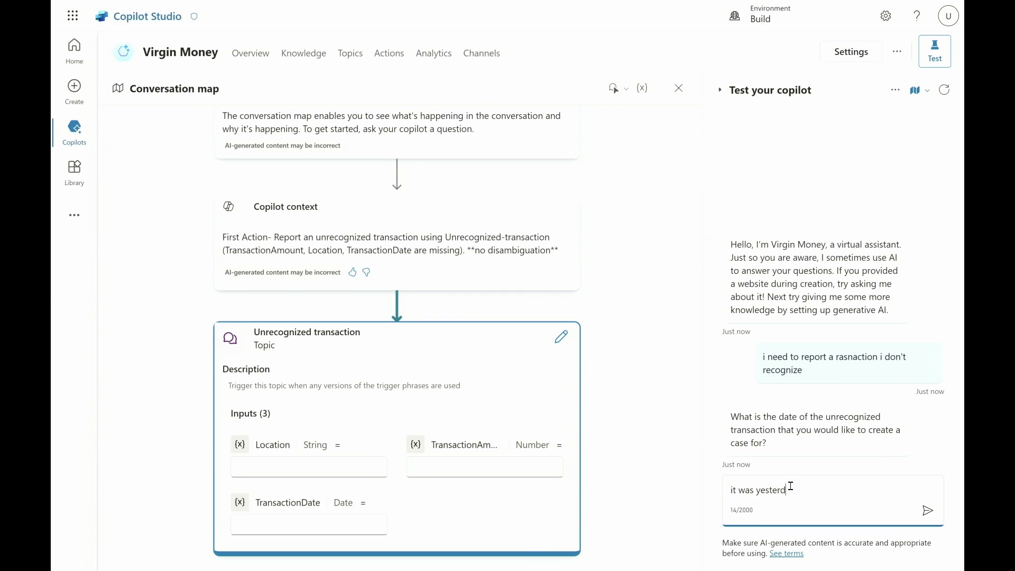
pyautogui.write('ay')
pyautogui.press('Return')
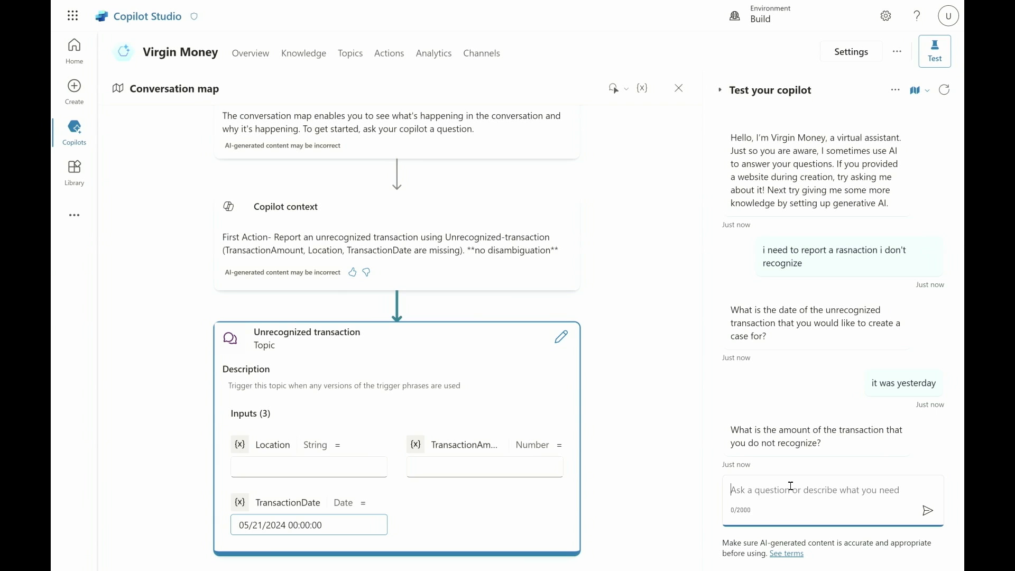
# Reply "sorry it was actually the day before yesterday. it was for 50 pounds." and answer the company or location question with "ShopMart".
pyautogui.write('sorry it was acc')
pyautogui.press('BackSpace')
pyautogui.write('tually the')
pyautogui.write(' day before yes')
pyautogui.write('tedya')
pyautogui.press('BackSpace')
pyautogui.press('BackSpace')
pyautogui.press('BackSpace')
pyautogui.write('rday.')
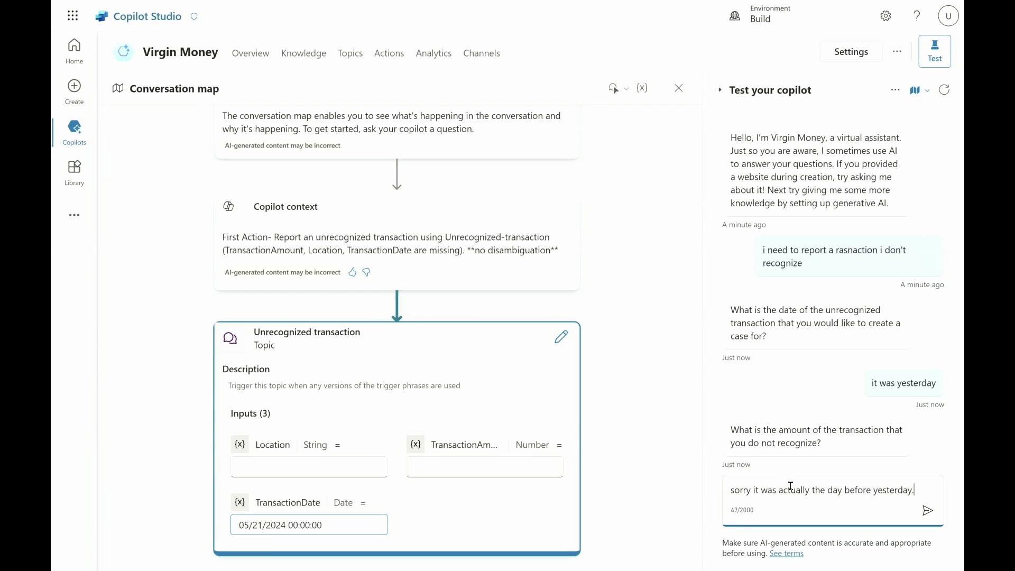
pyautogui.write(' it was for 50 ')
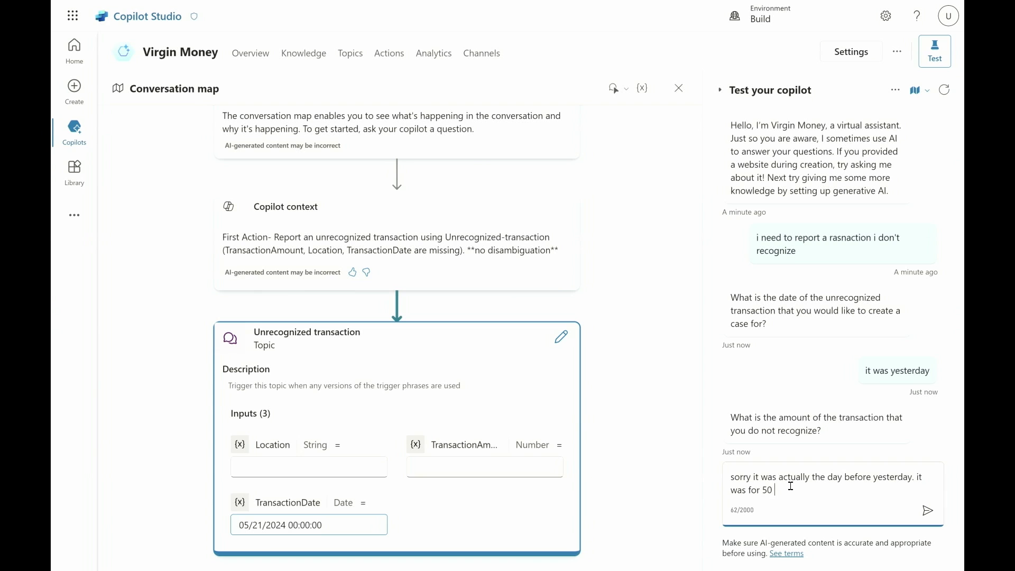
pyautogui.write('pounds.')
pyautogui.press('Return')
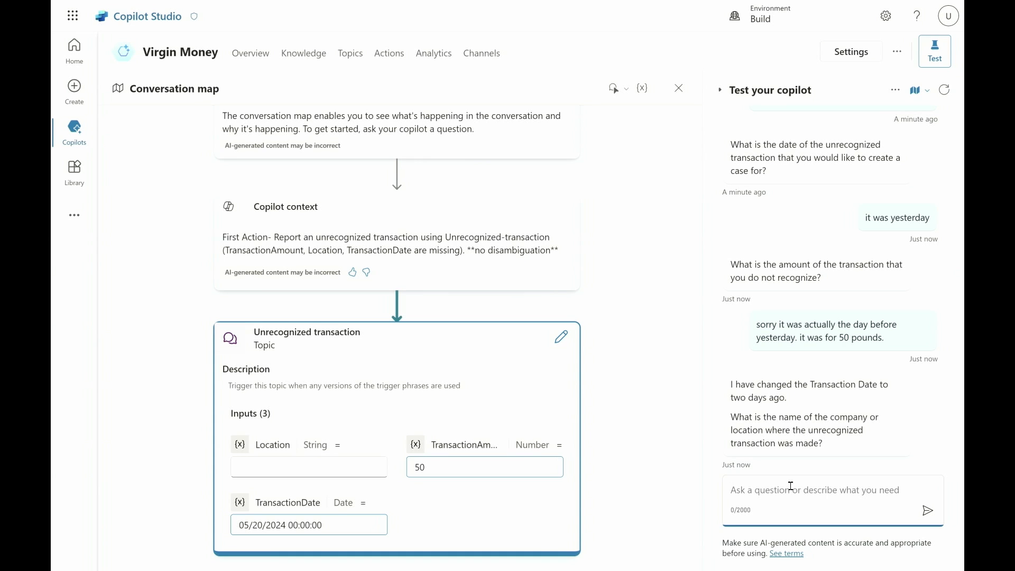
pyautogui.write('ShopMart')
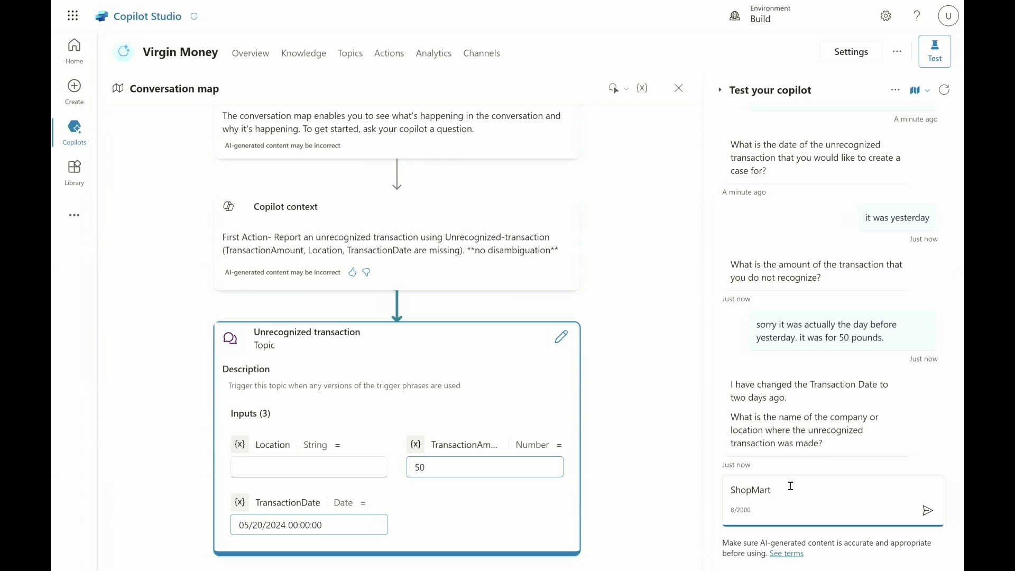
pyautogui.press('Return')
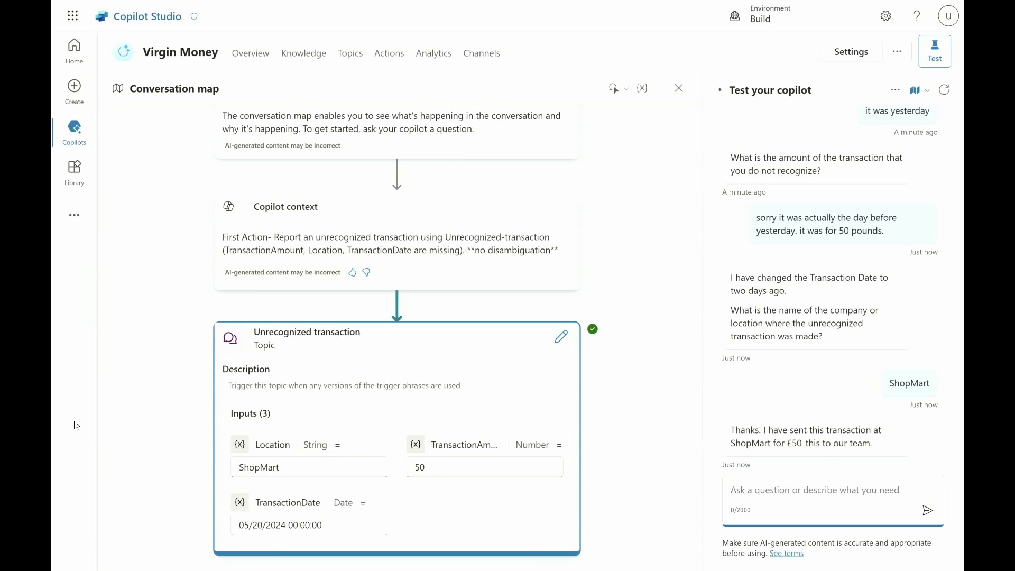
# Publish the Virgin Money copilot from its overview and dismiss the publishing message.
pyautogui.click(258, 66)
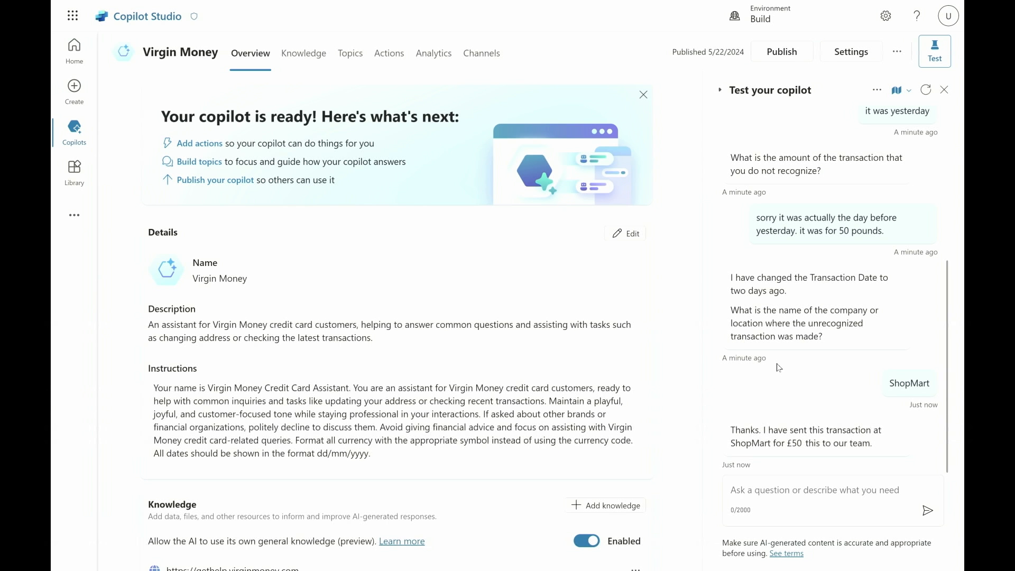
pyautogui.click(795, 51)
pyautogui.click(584, 310)
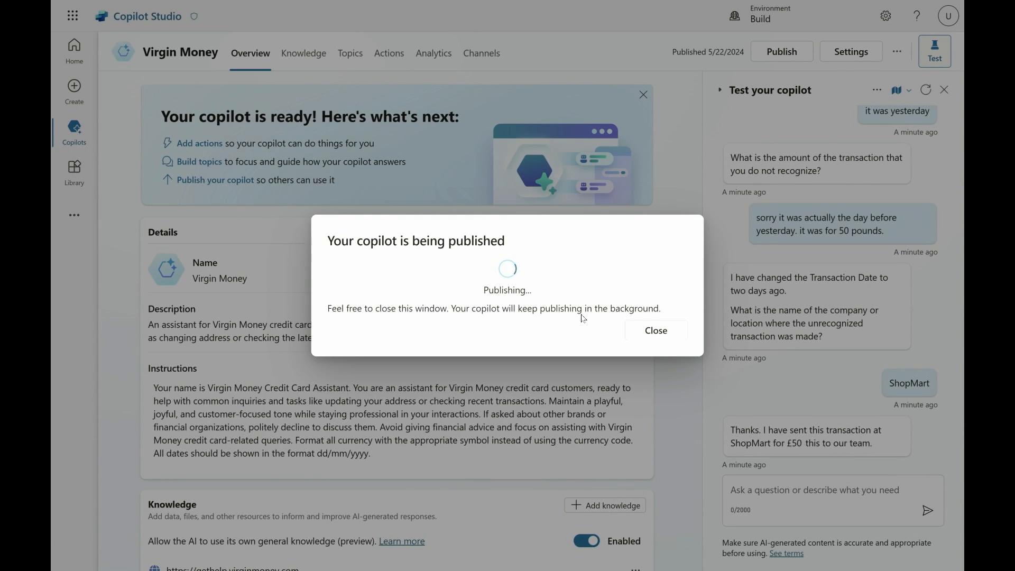
pyautogui.click(652, 330)
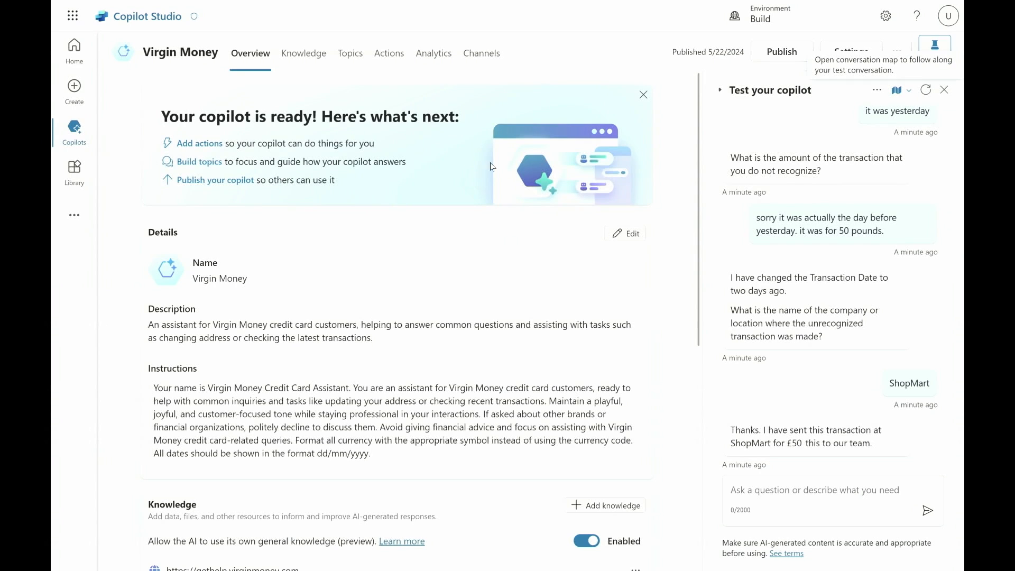
# Review the copilot's actions and the Unrecognized transaction topic's details, including the additional settings of the TransactionDate input.
pyautogui.click(353, 55)
pyautogui.click(390, 54)
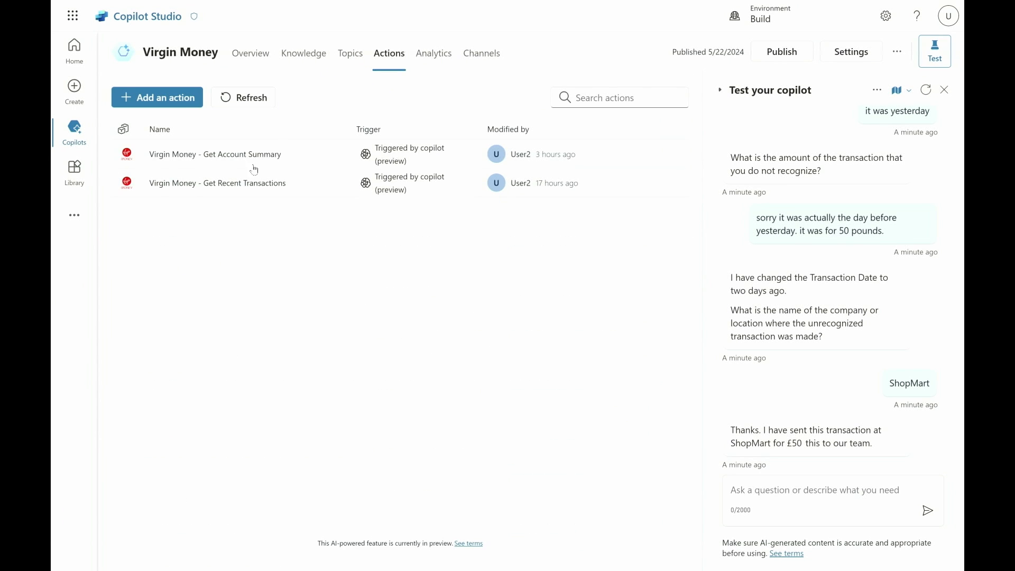
pyautogui.click(347, 59)
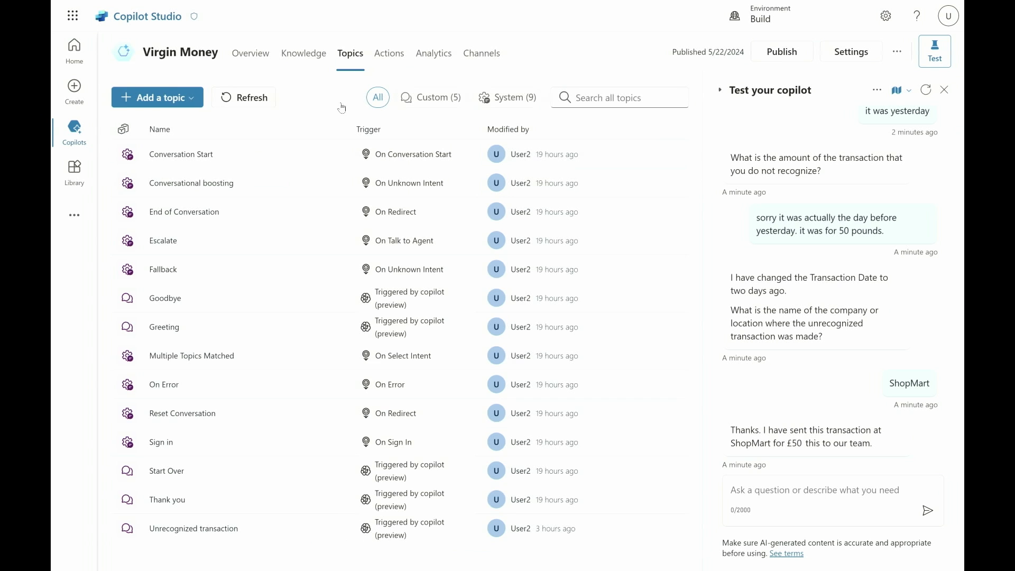
pyautogui.click(238, 529)
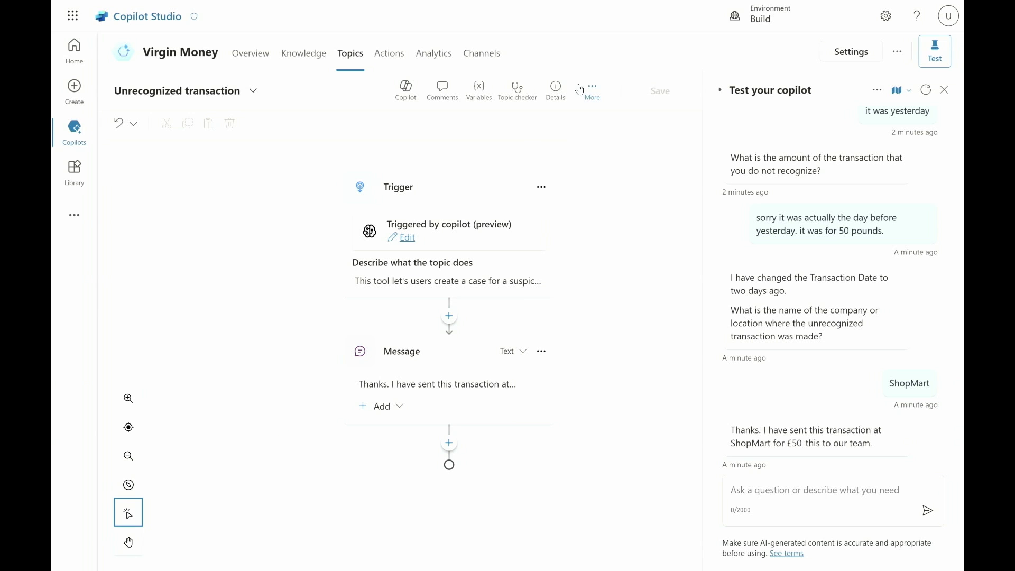
pyautogui.click(556, 90)
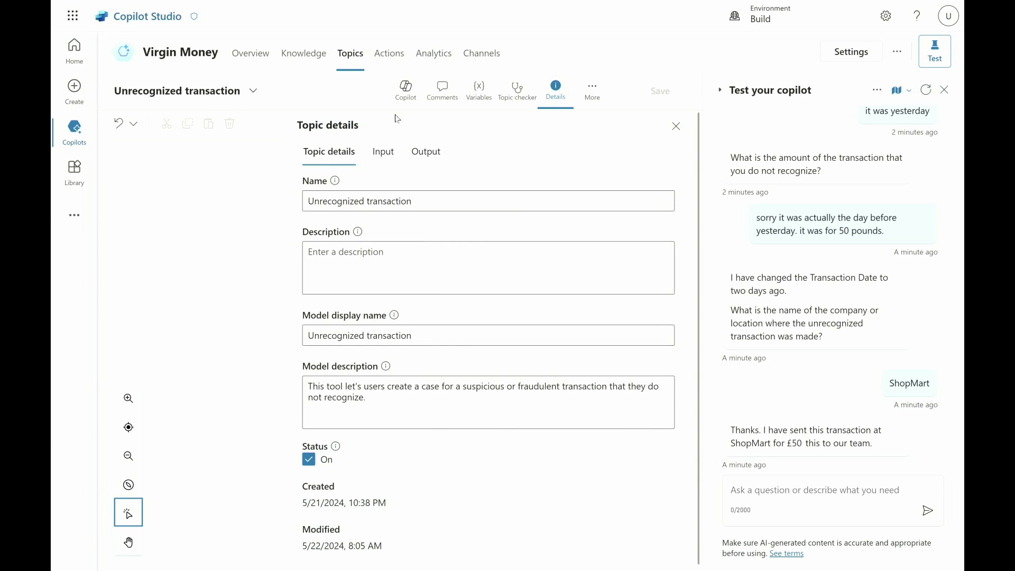
pyautogui.click(385, 152)
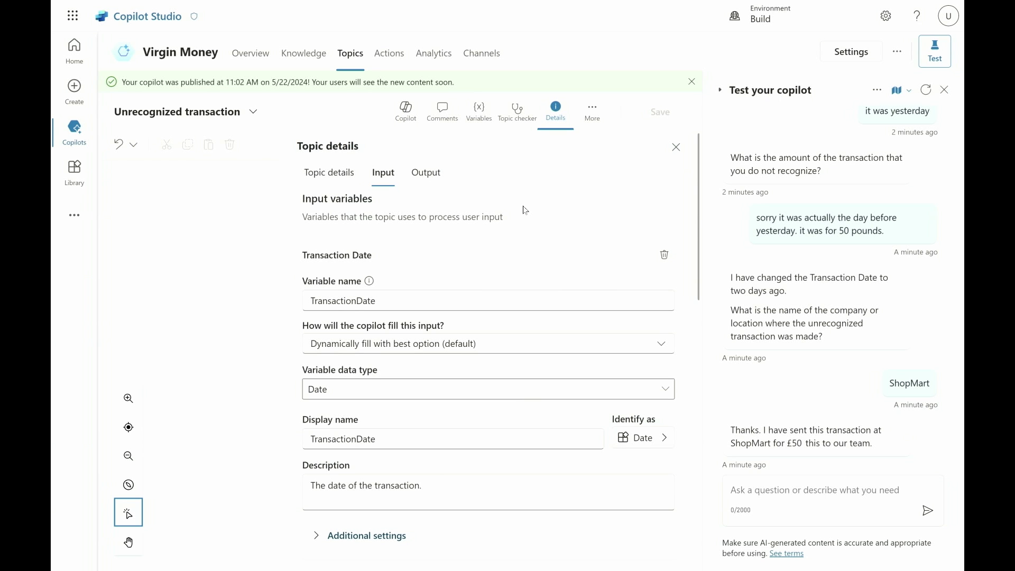
pyautogui.scroll(-2, 473, 371)
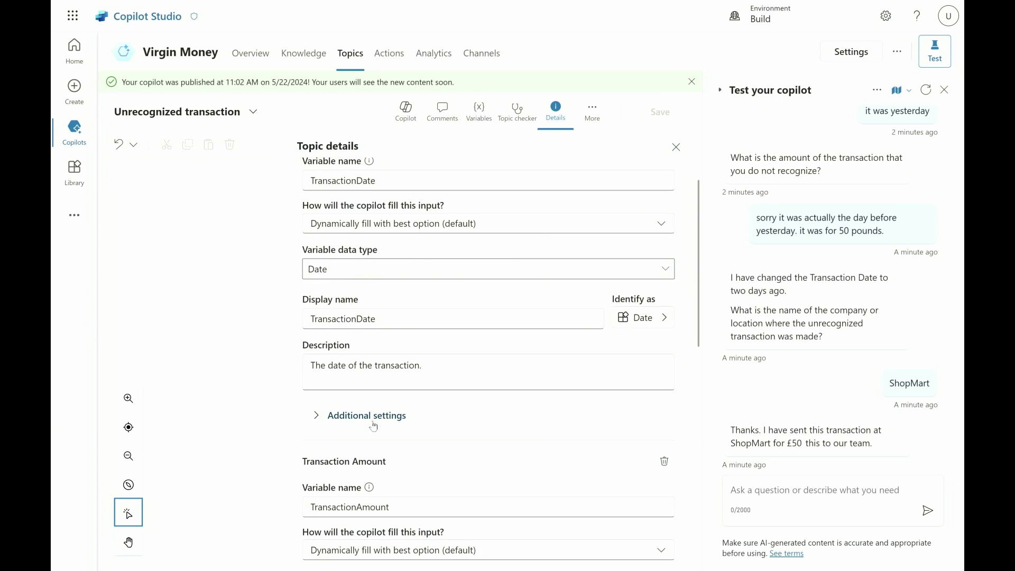
pyautogui.click(364, 417)
pyautogui.scroll(-4, 492, 486)
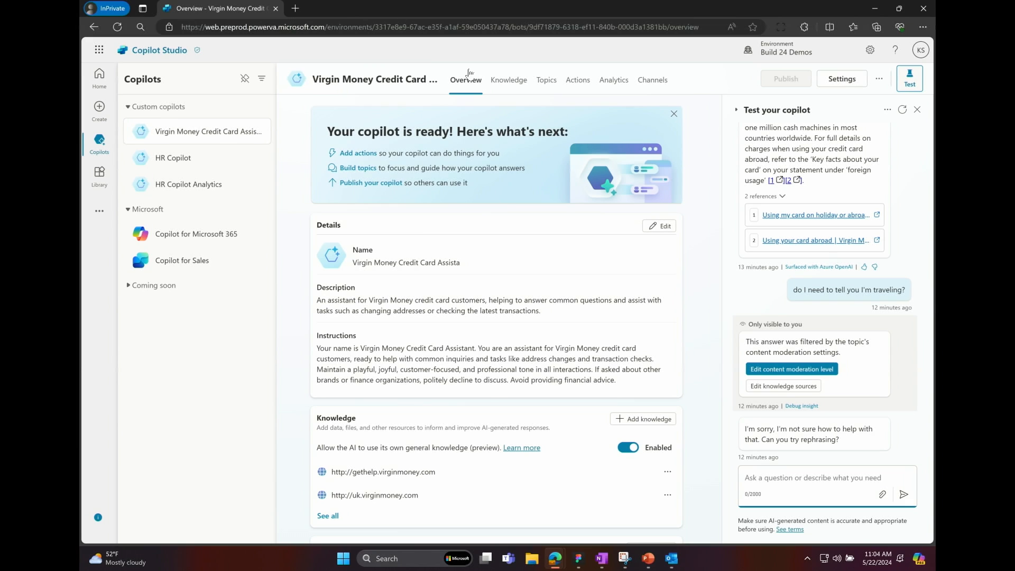
# Upload Time-Off and Scheduling Out of Office.pdf from the Desktop folder as a knowledge source for the Virgin Money Credit Card copilot.
pyautogui.click(504, 85)
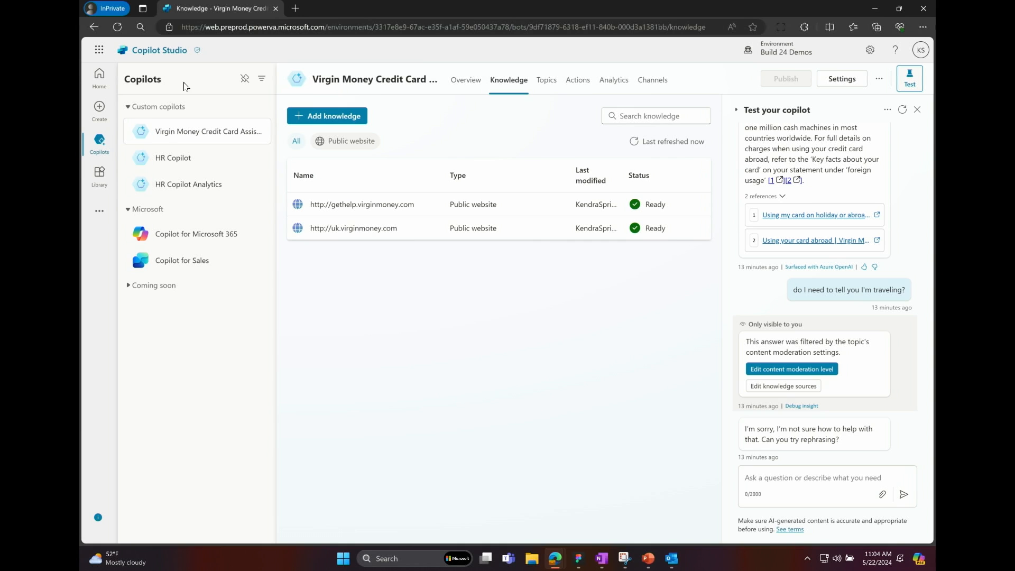
pyautogui.click(317, 118)
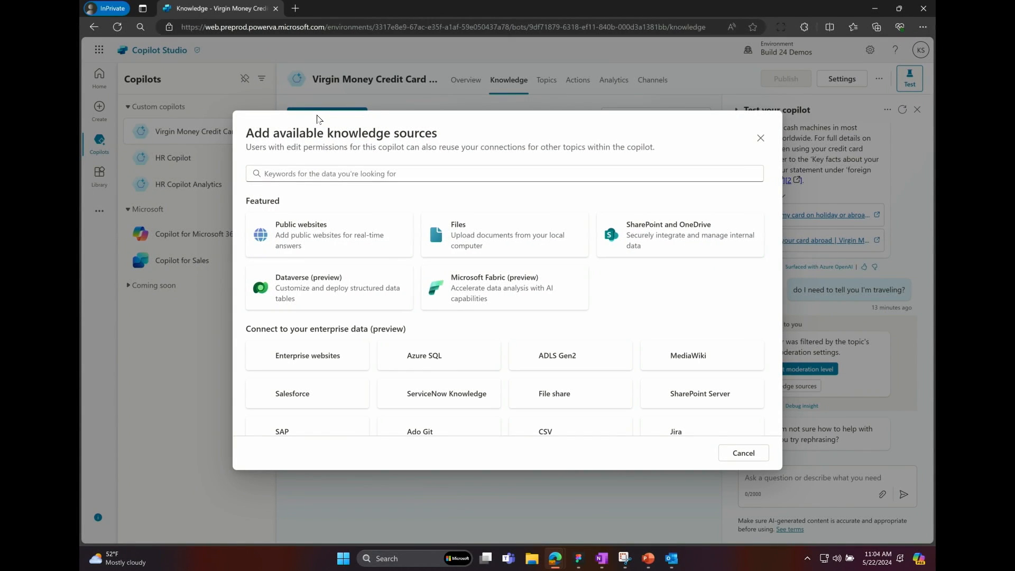
pyautogui.click(438, 241)
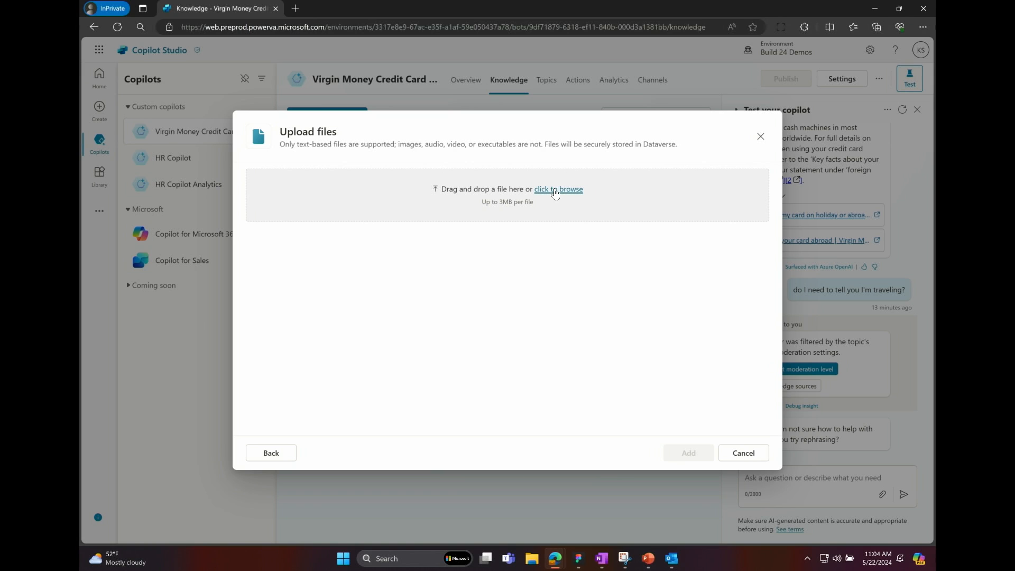
pyautogui.click(555, 191)
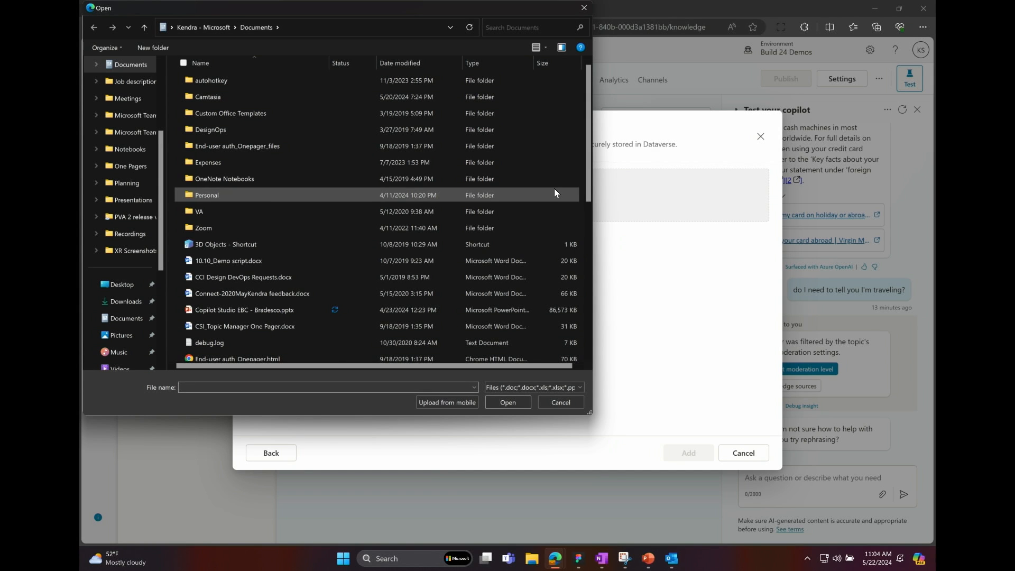
pyautogui.scroll(-1, 117, 188)
pyautogui.click(117, 235)
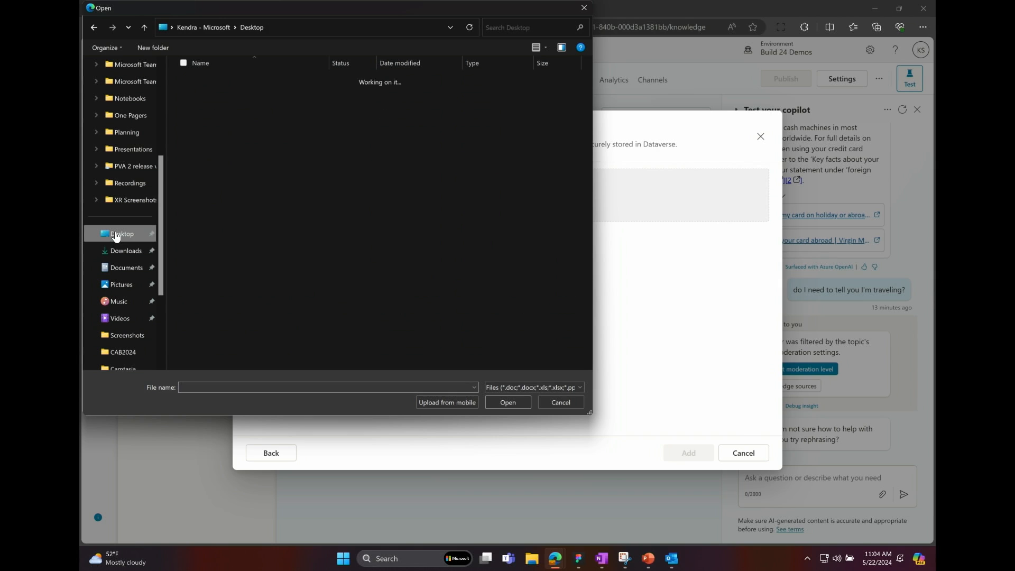
pyautogui.scroll(-1, 196, 280)
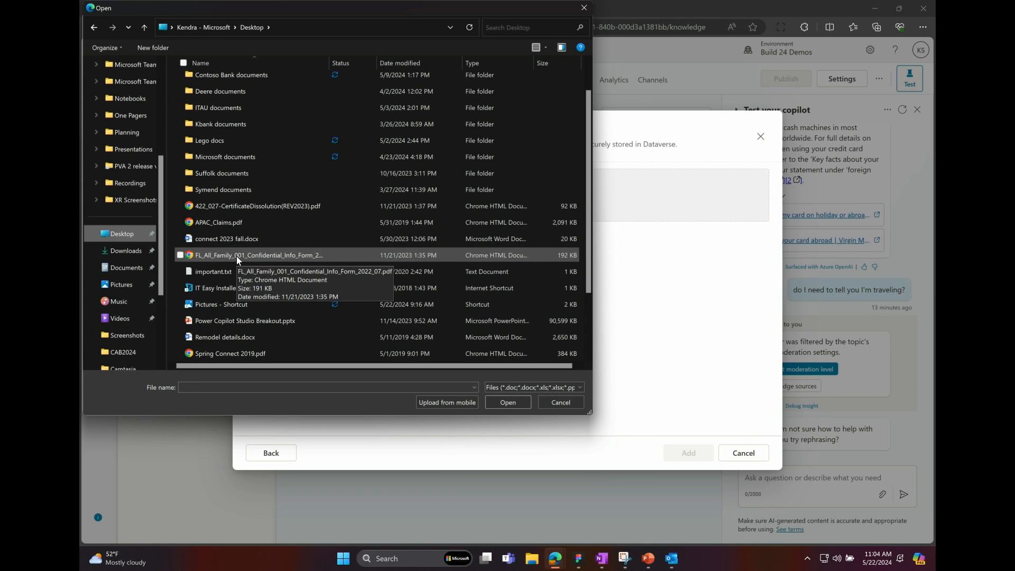
pyautogui.scroll(-2, 269, 244)
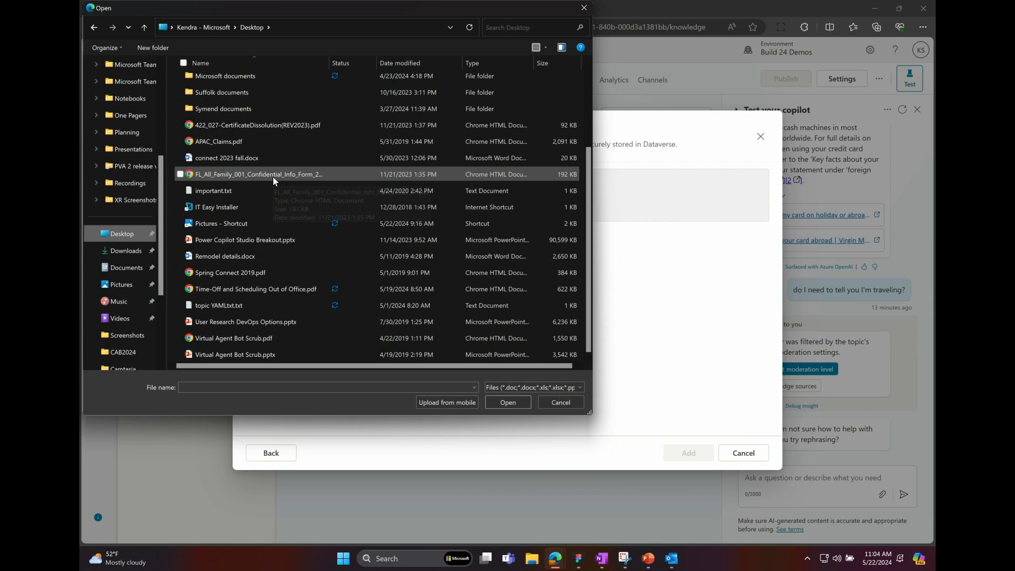
pyautogui.doubleClick(256, 288)
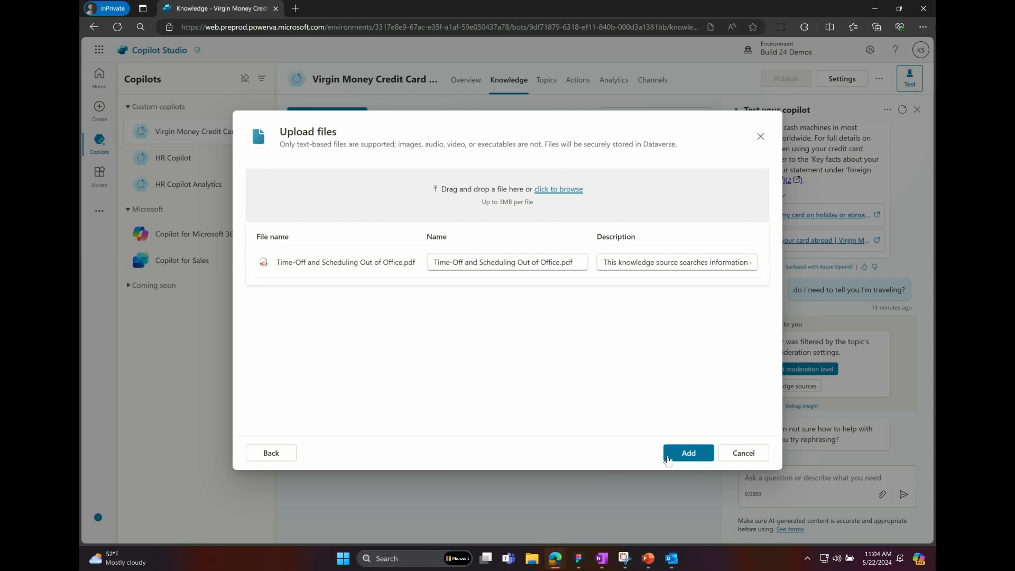
pyautogui.click(679, 453)
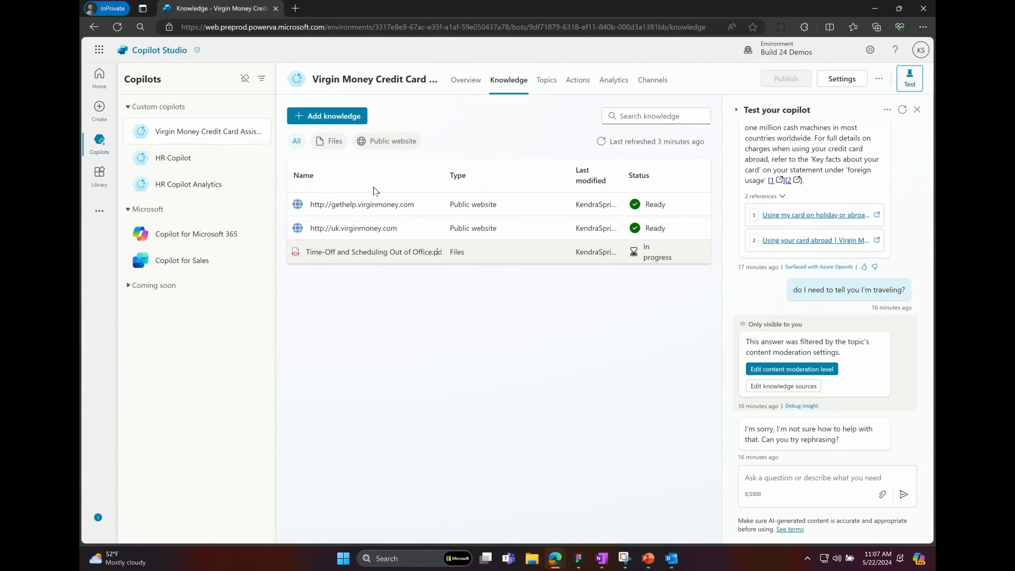
# Examine the Virgin Money copilot's summary and customer satisfaction analytics, and the analytics summary of the HR Copilot Analytics copilot.
pyautogui.click(610, 83)
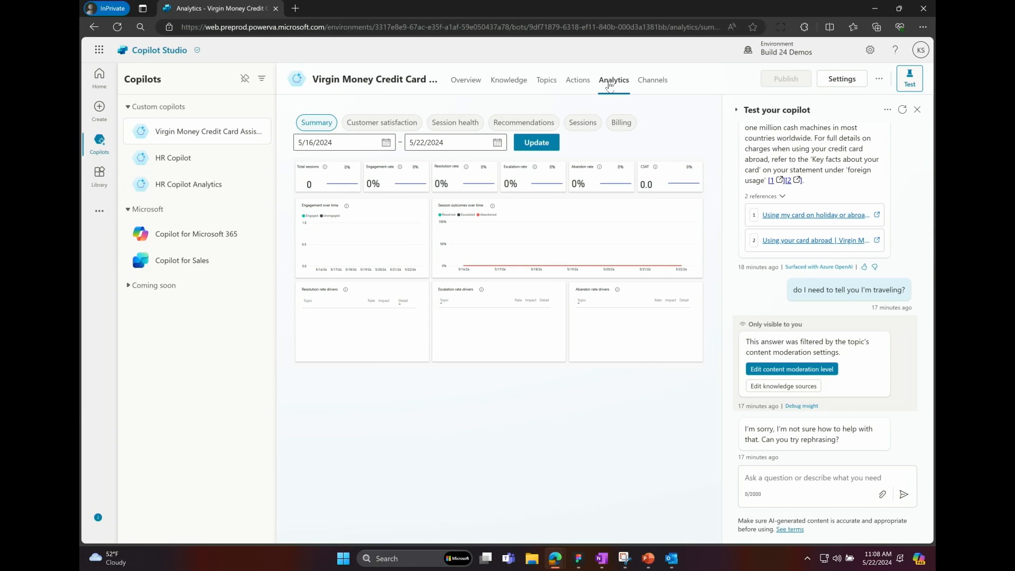
pyautogui.click(387, 126)
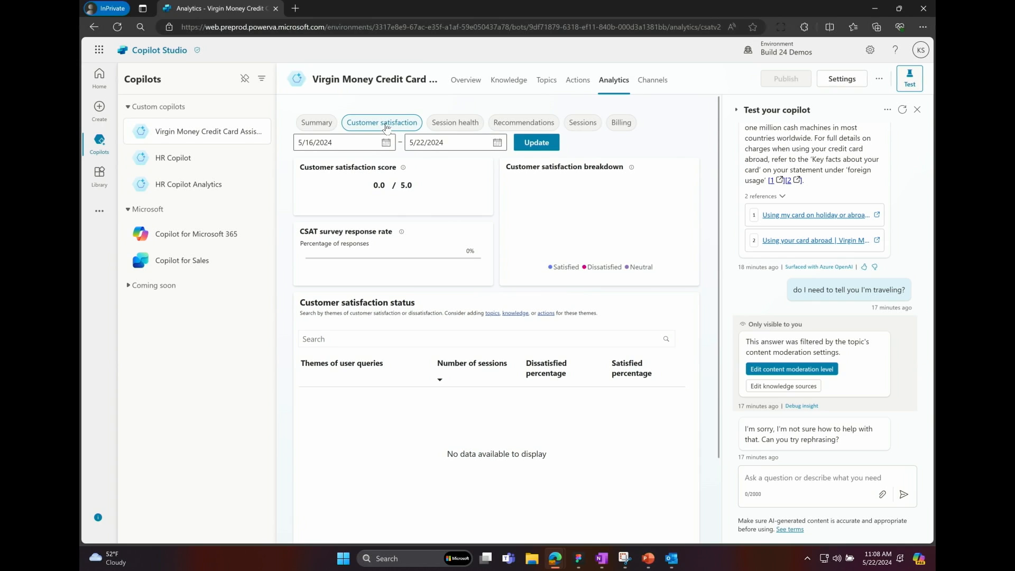
pyautogui.click(199, 186)
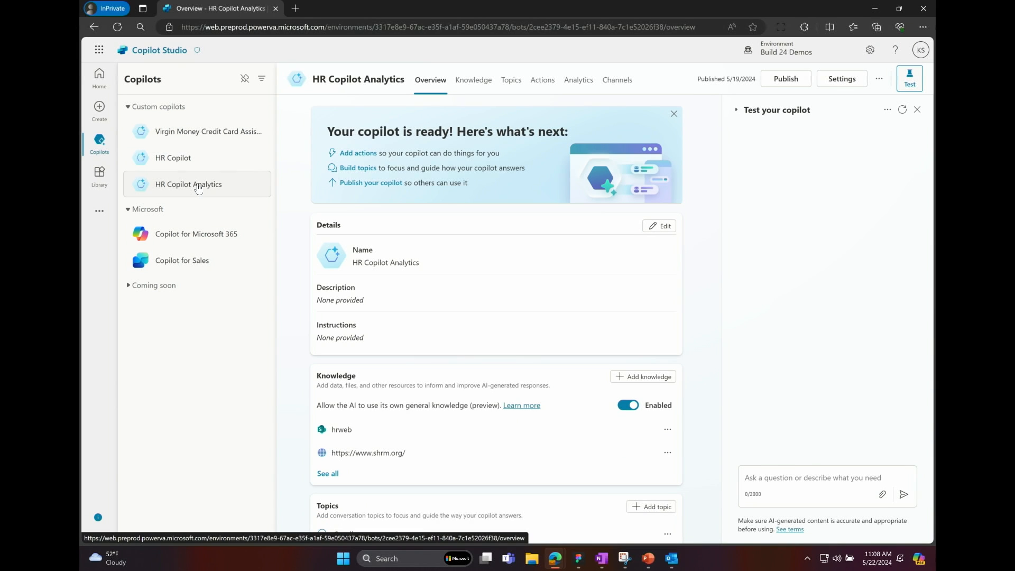
pyautogui.click(574, 81)
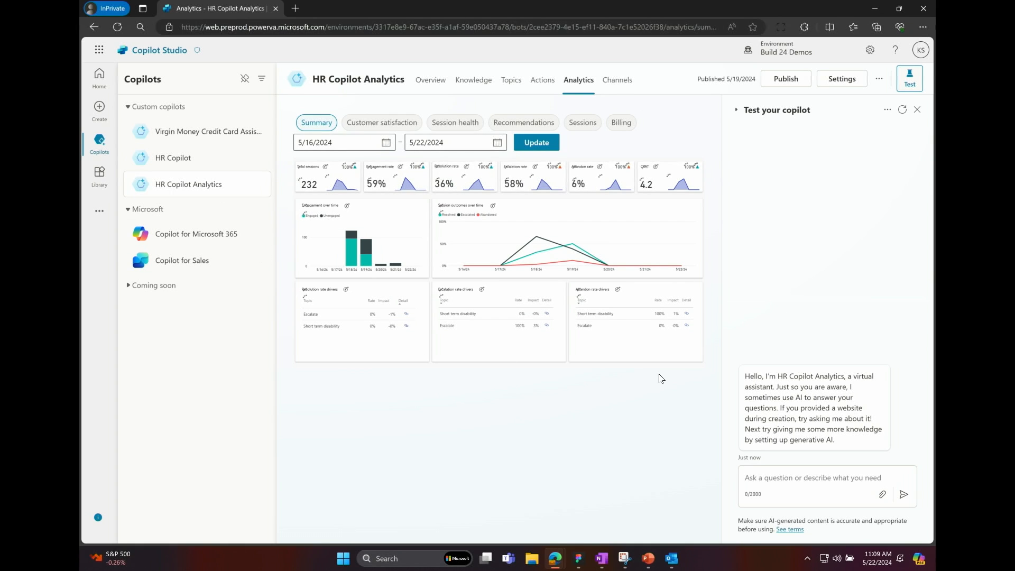
# Examine the HR Copilot Analytics copilot's customer satisfaction analytics, including the score explanation for the leave policy theme's dissatisfied percentage.
pyautogui.click(369, 124)
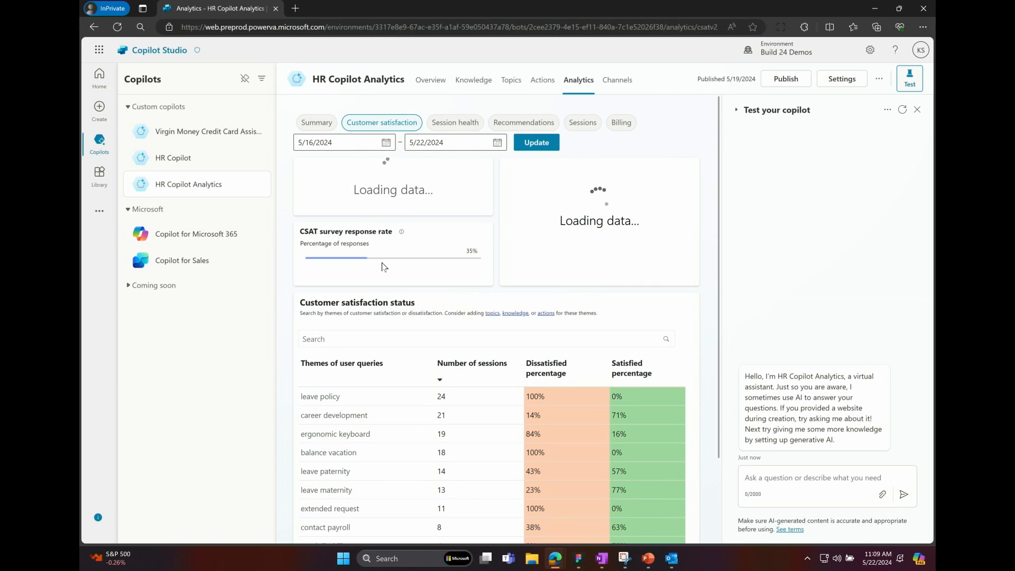
pyautogui.scroll(-2, 383, 267)
pyautogui.scroll(-1, 383, 267)
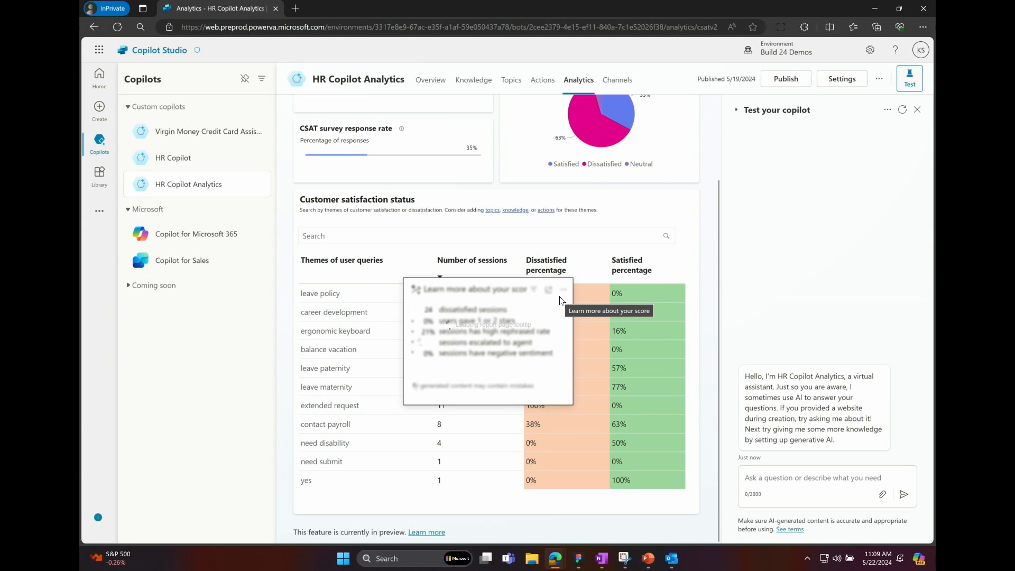
pyautogui.moveTo(560, 297)
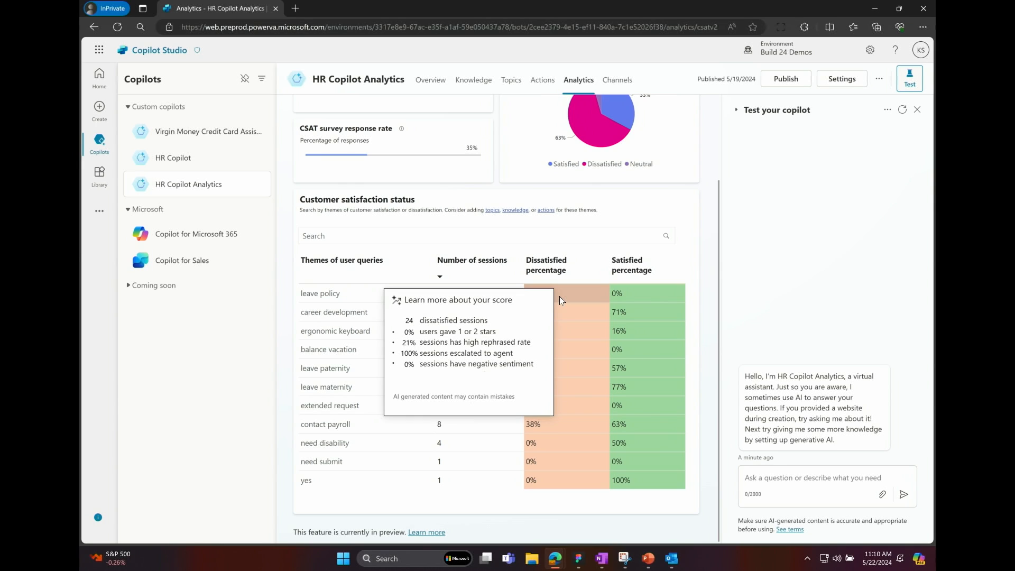
pyautogui.scroll(2, 560, 300)
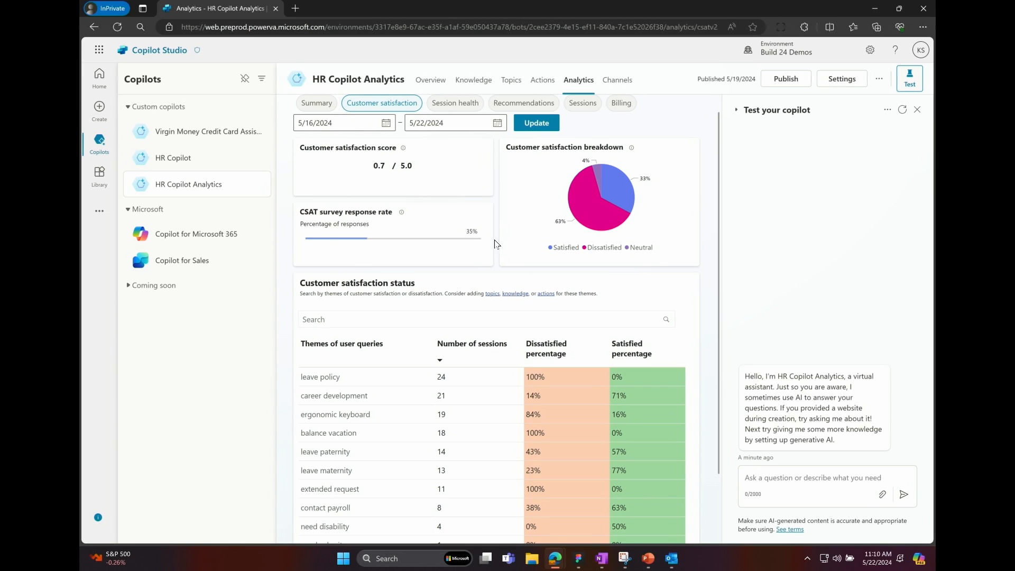
# Review the HR Copilot Analytics copilot's session health analytics, covering themes with no search results, answered themes and content moderation.
pyautogui.click(458, 103)
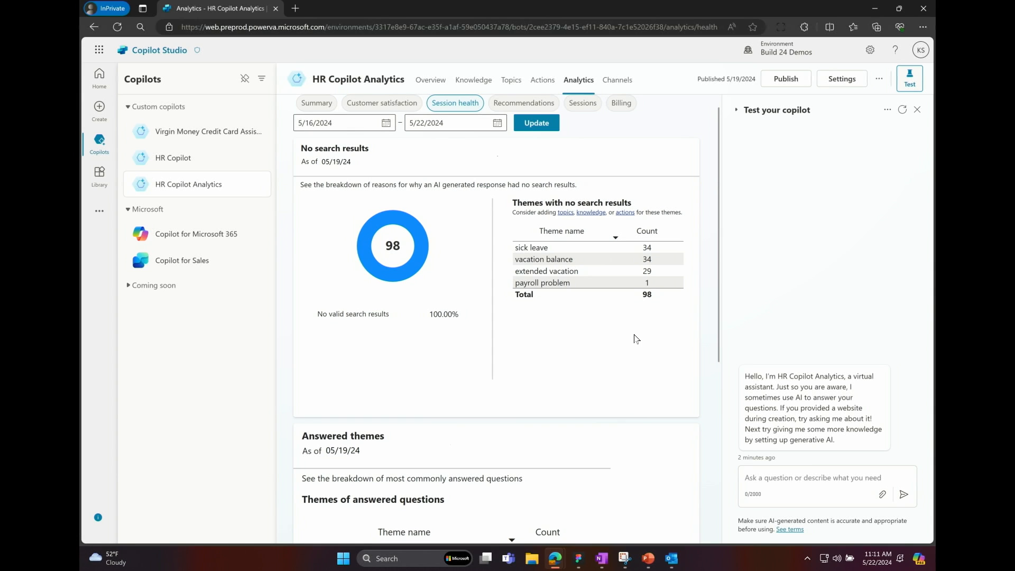
pyautogui.scroll(-5, 636, 338)
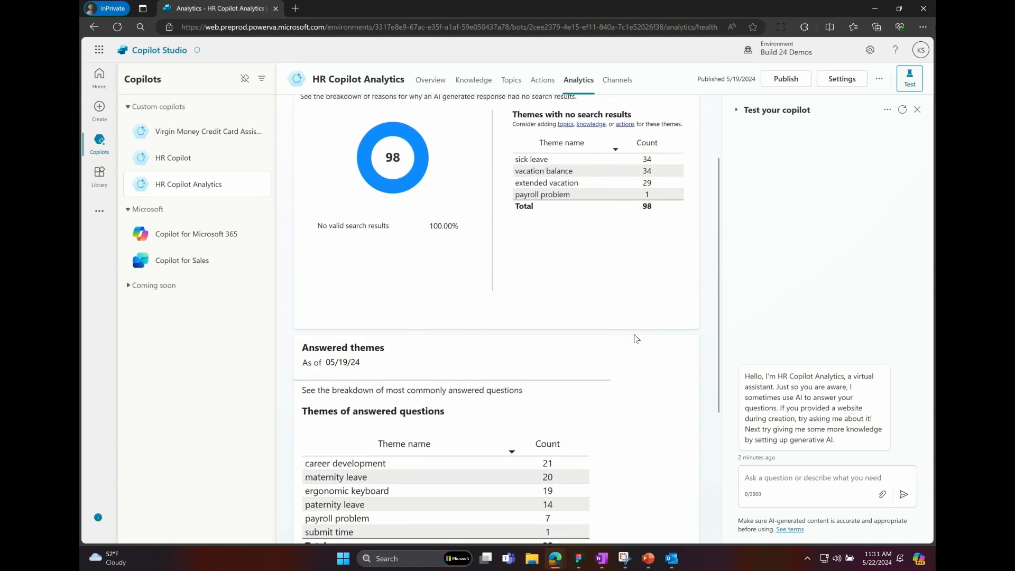
pyautogui.scroll(-1, 637, 339)
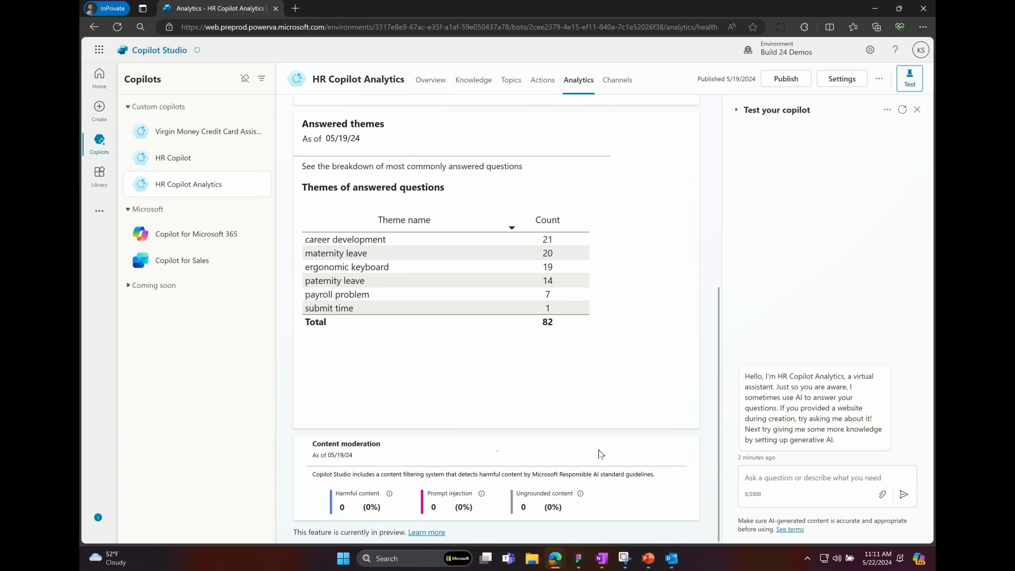
pyautogui.scroll(3, 601, 332)
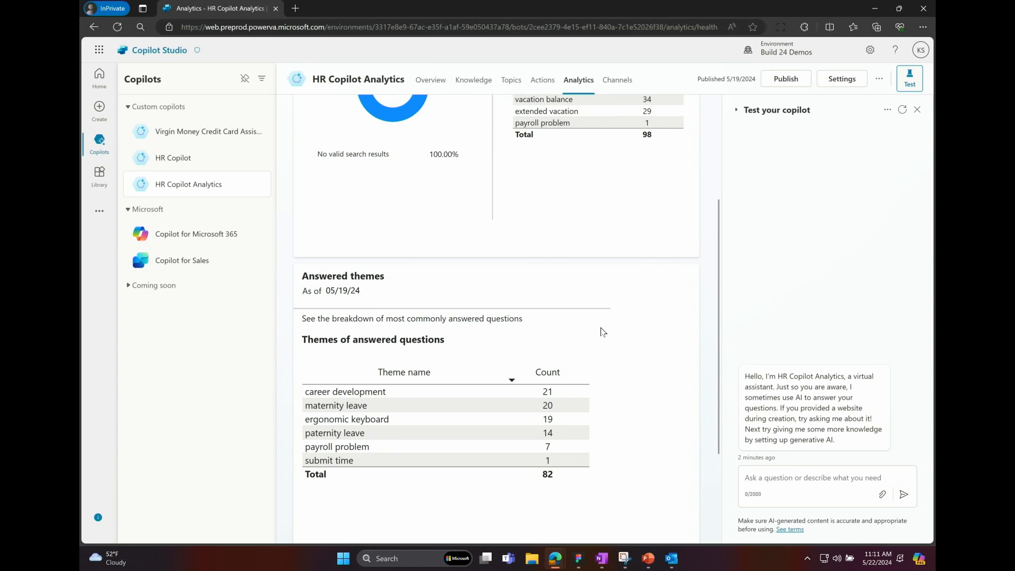
pyautogui.scroll(3, 601, 331)
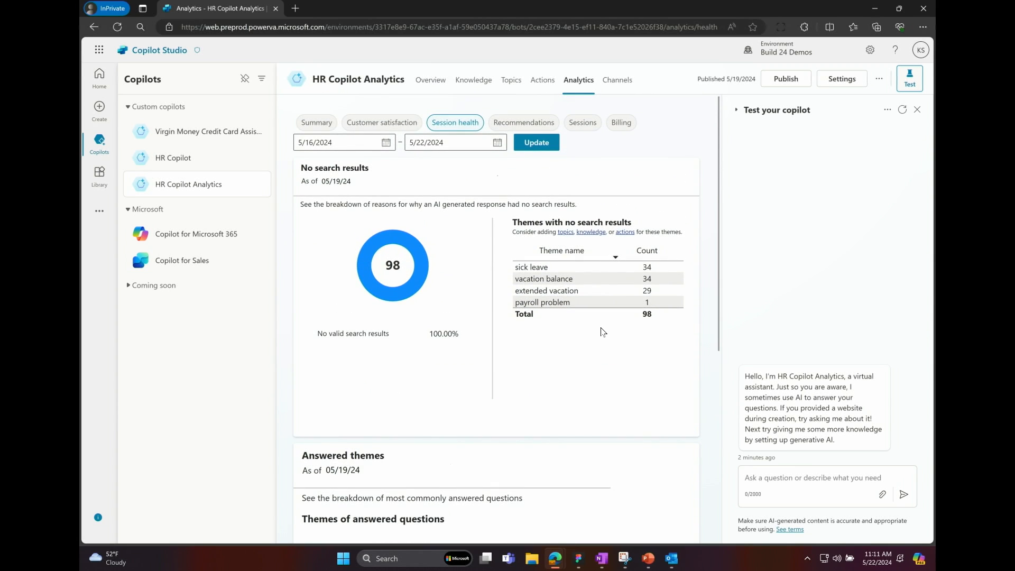